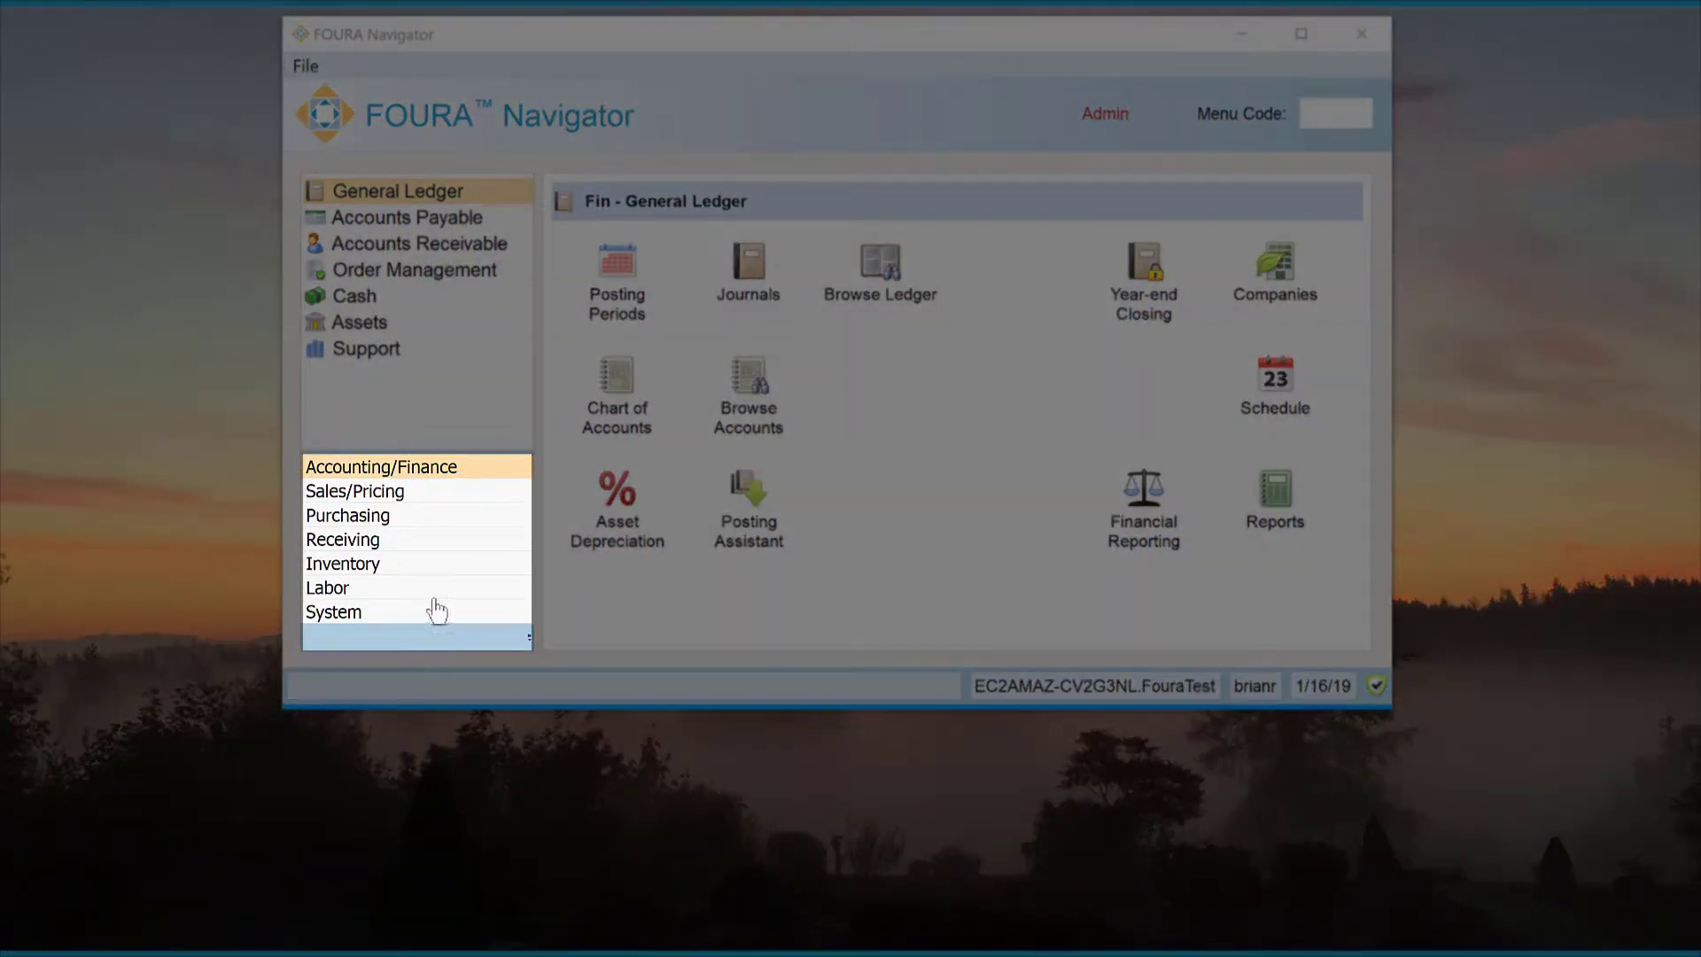
# Step: Review the ValidExtensions and MaxDocSize rows together in the System maintenance Global Variables and minimize that window
pyautogui.click(436, 610)
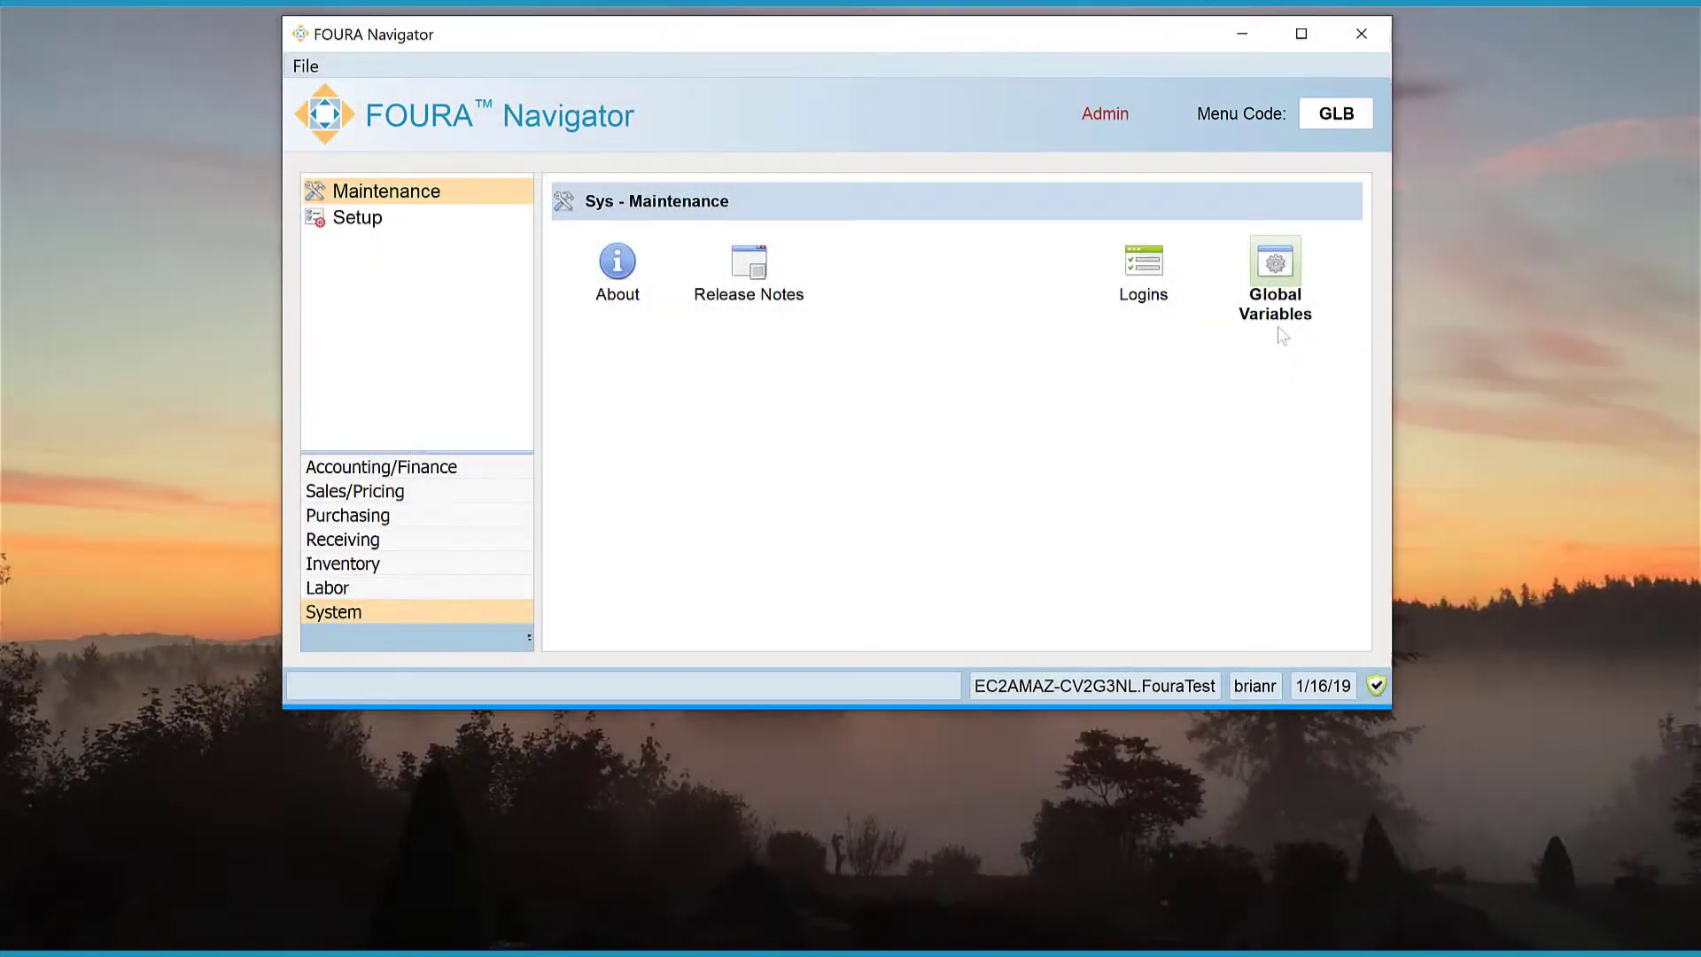
pyautogui.click(1282, 335)
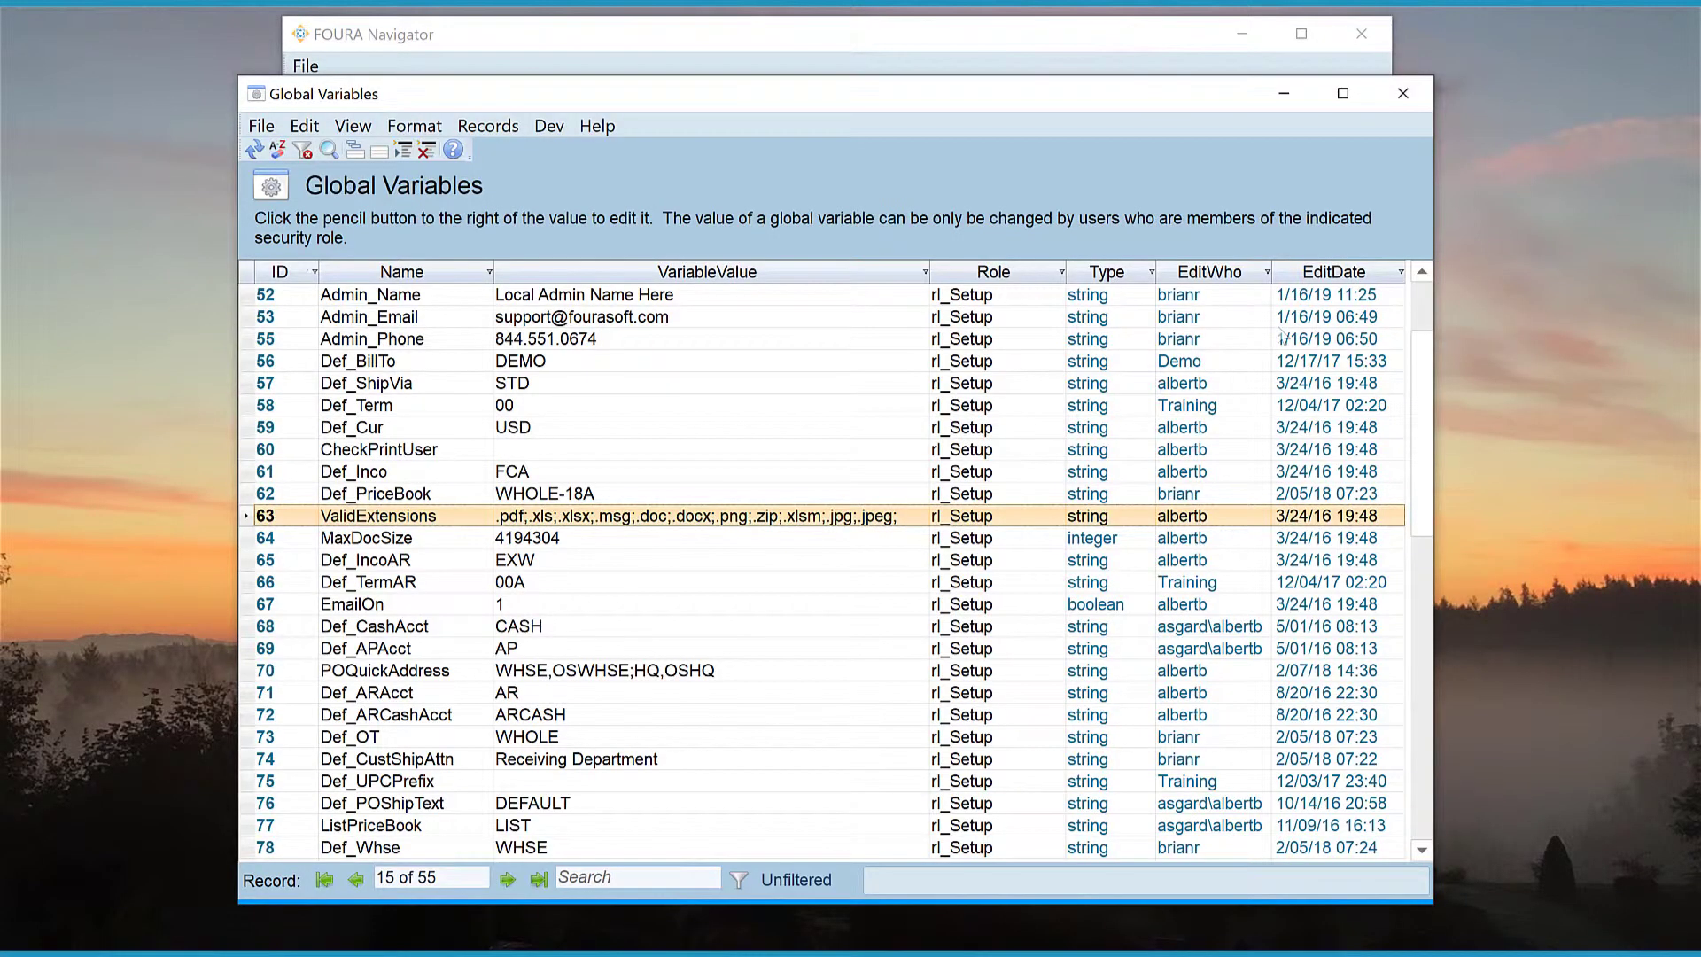
pyautogui.click(249, 539)
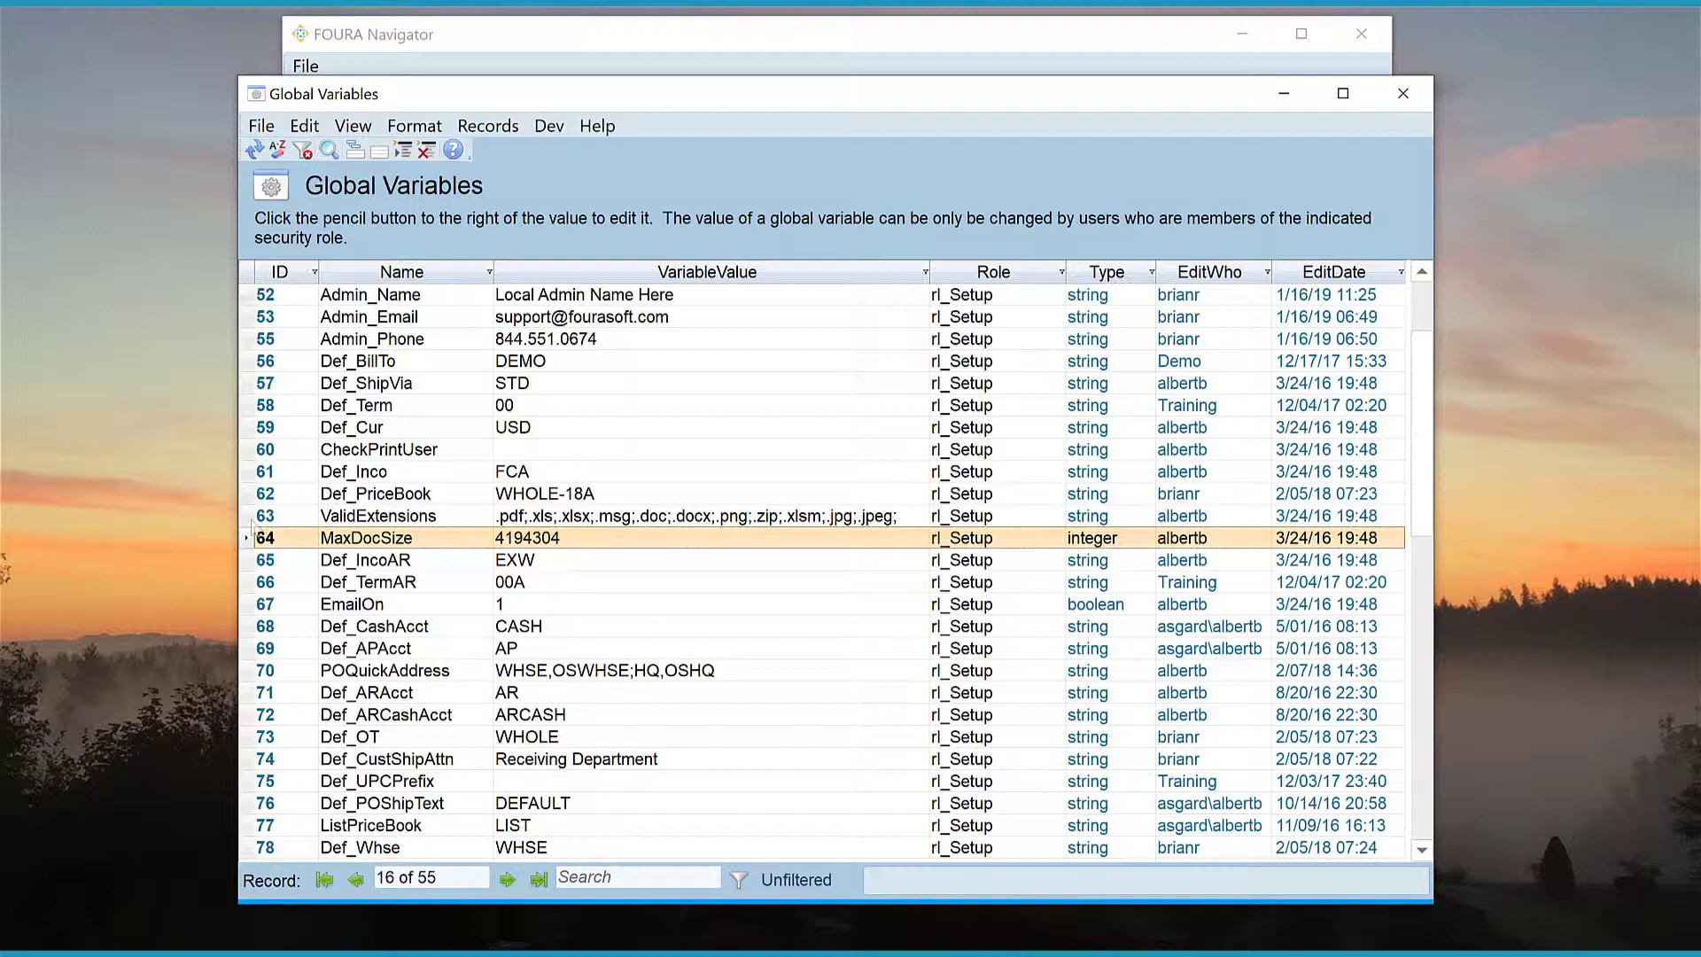
pyautogui.moveTo(251, 531); pyautogui.dragTo(252, 516)
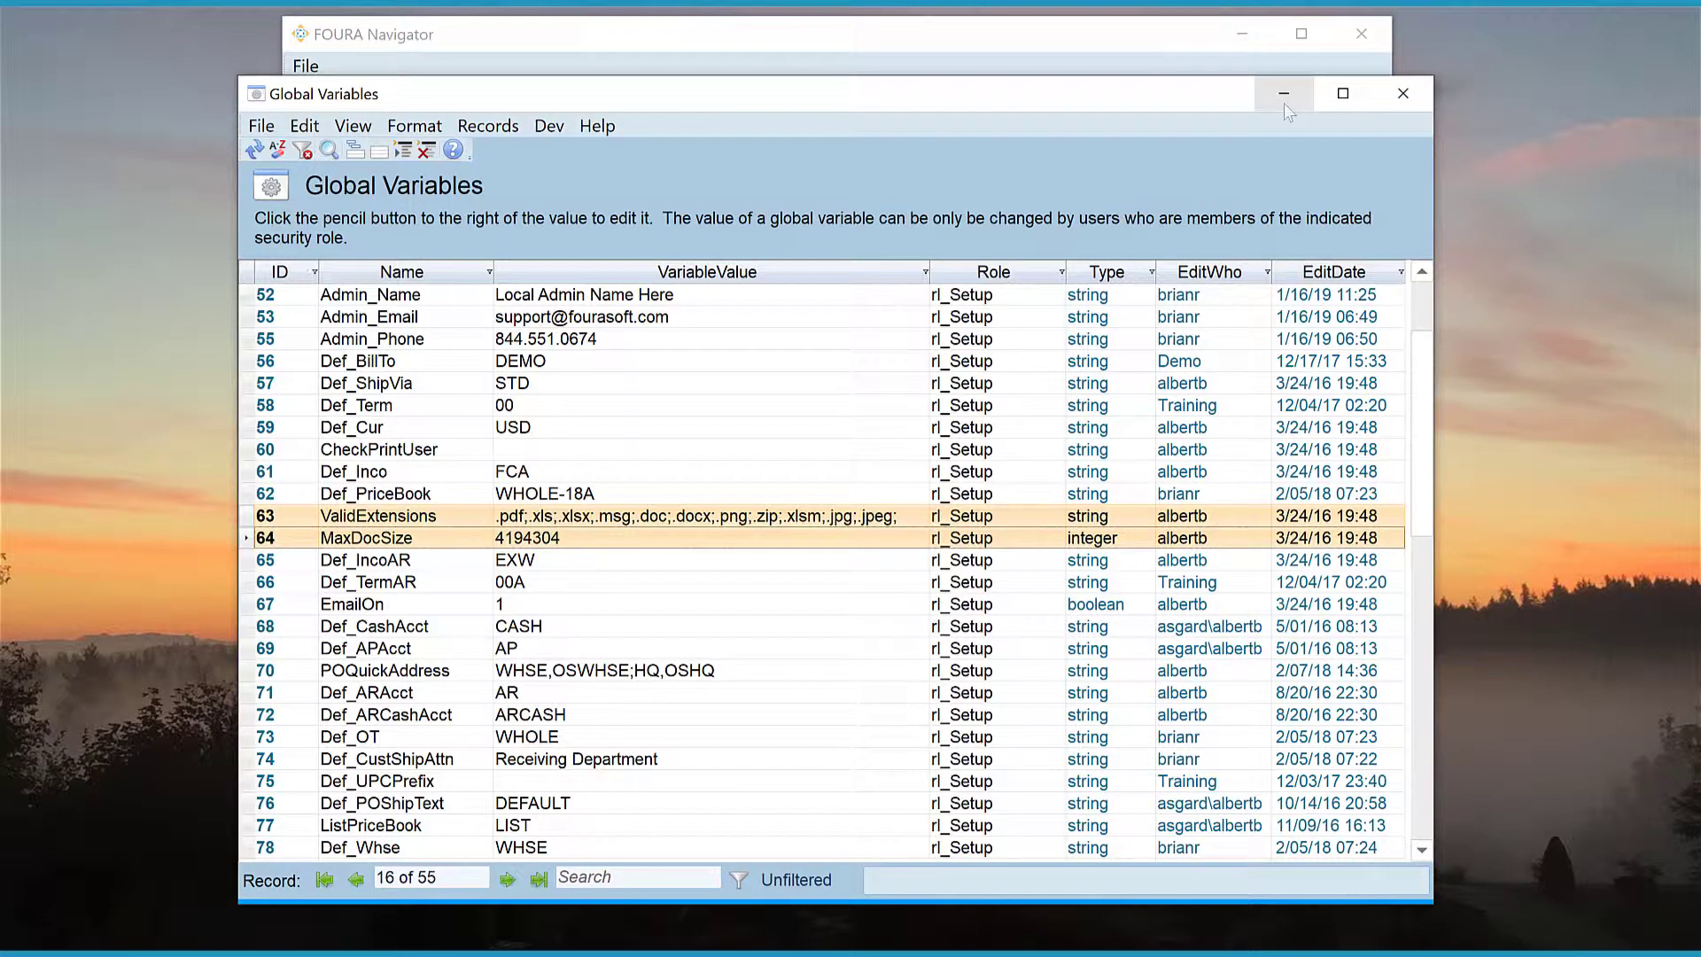
pyautogui.click(1283, 103)
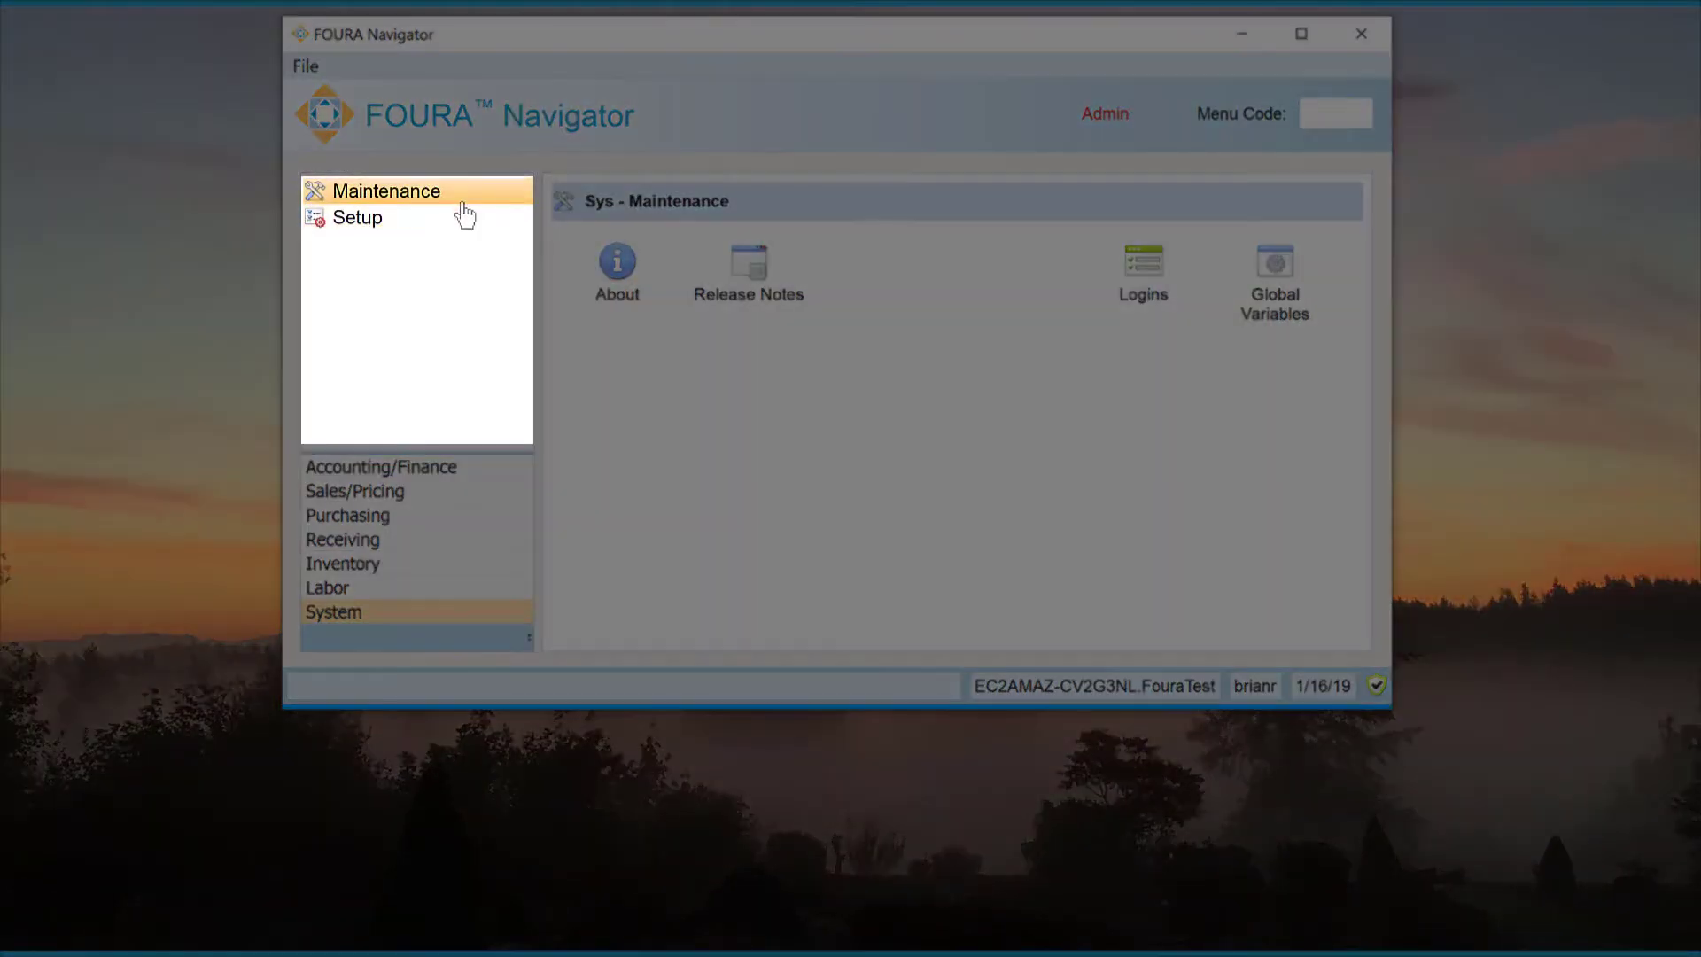
# Step: In the System setup's Document Type Setup, add role rl_Cash to the CASH type with Add permission enabled and save the record
pyautogui.click(450, 227)
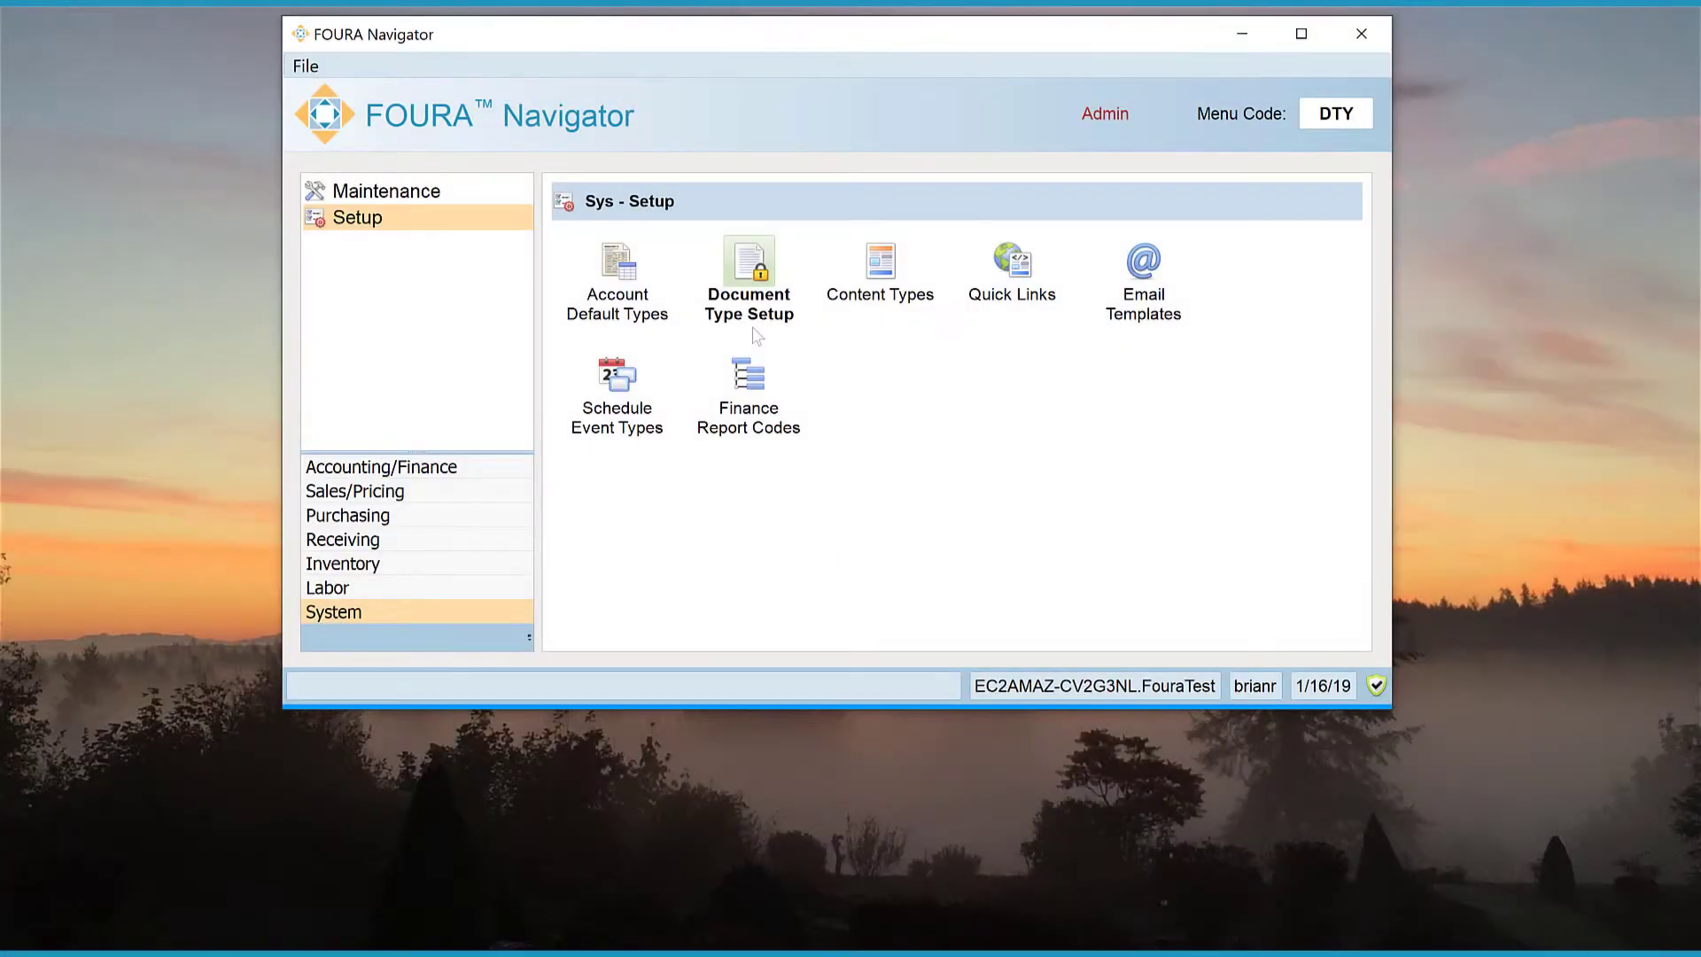
pyautogui.click(756, 334)
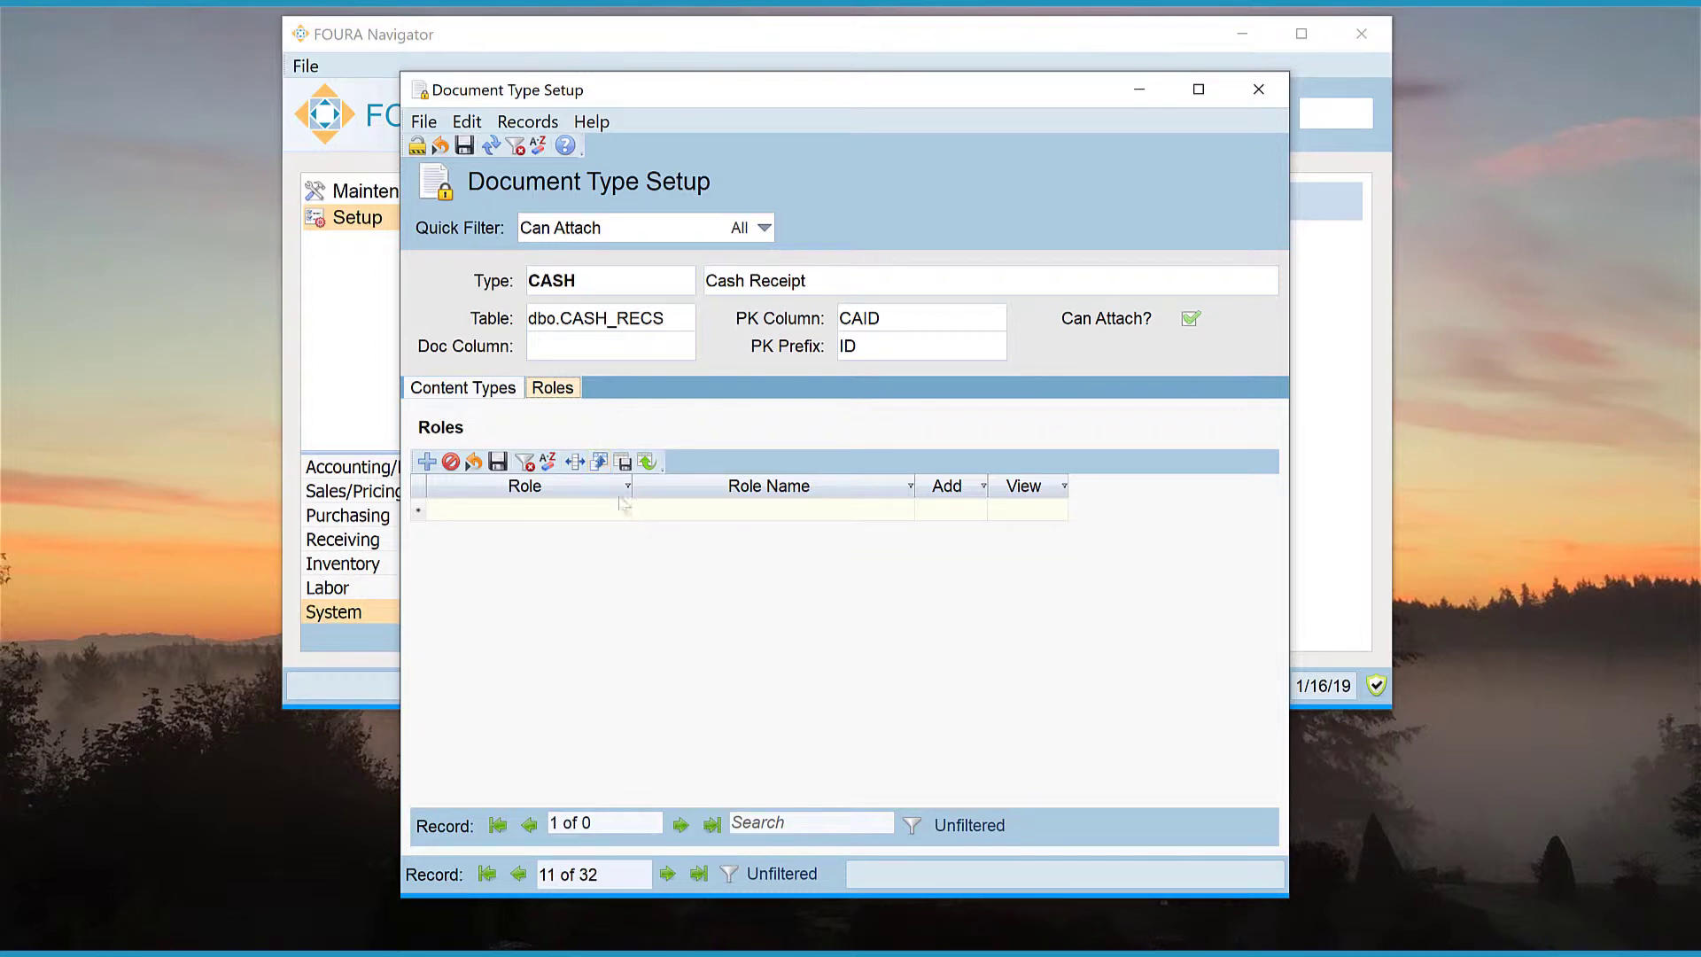
pyautogui.click(621, 511)
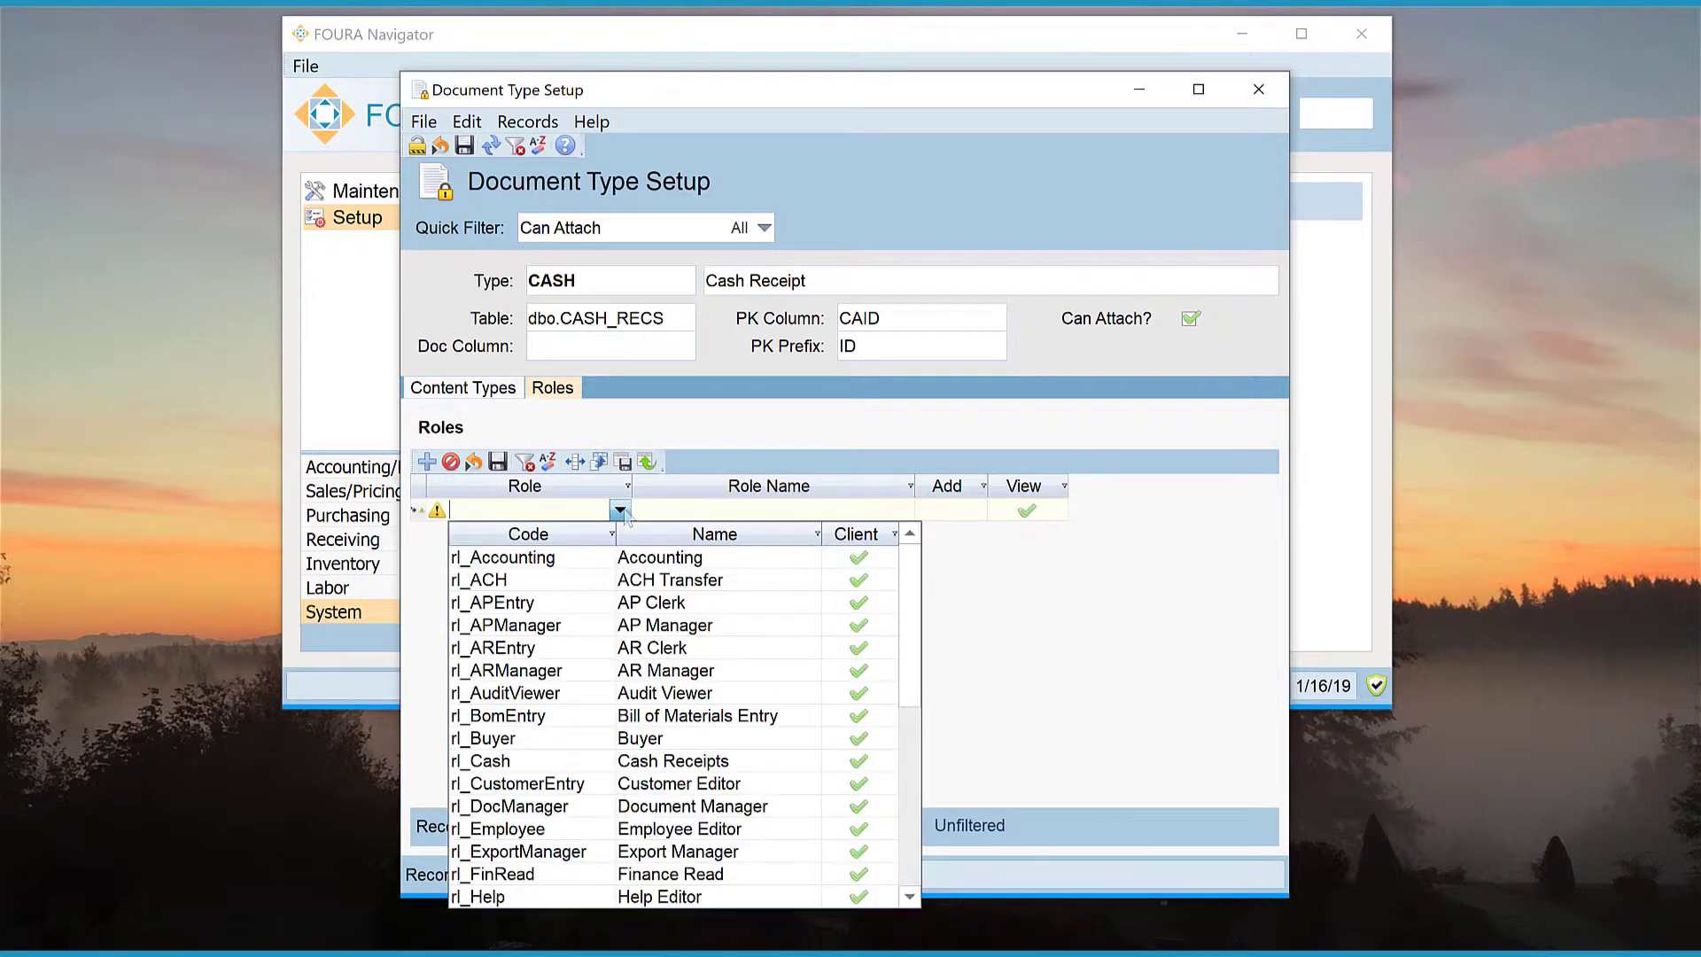
pyautogui.click(568, 764)
pyautogui.click(418, 512)
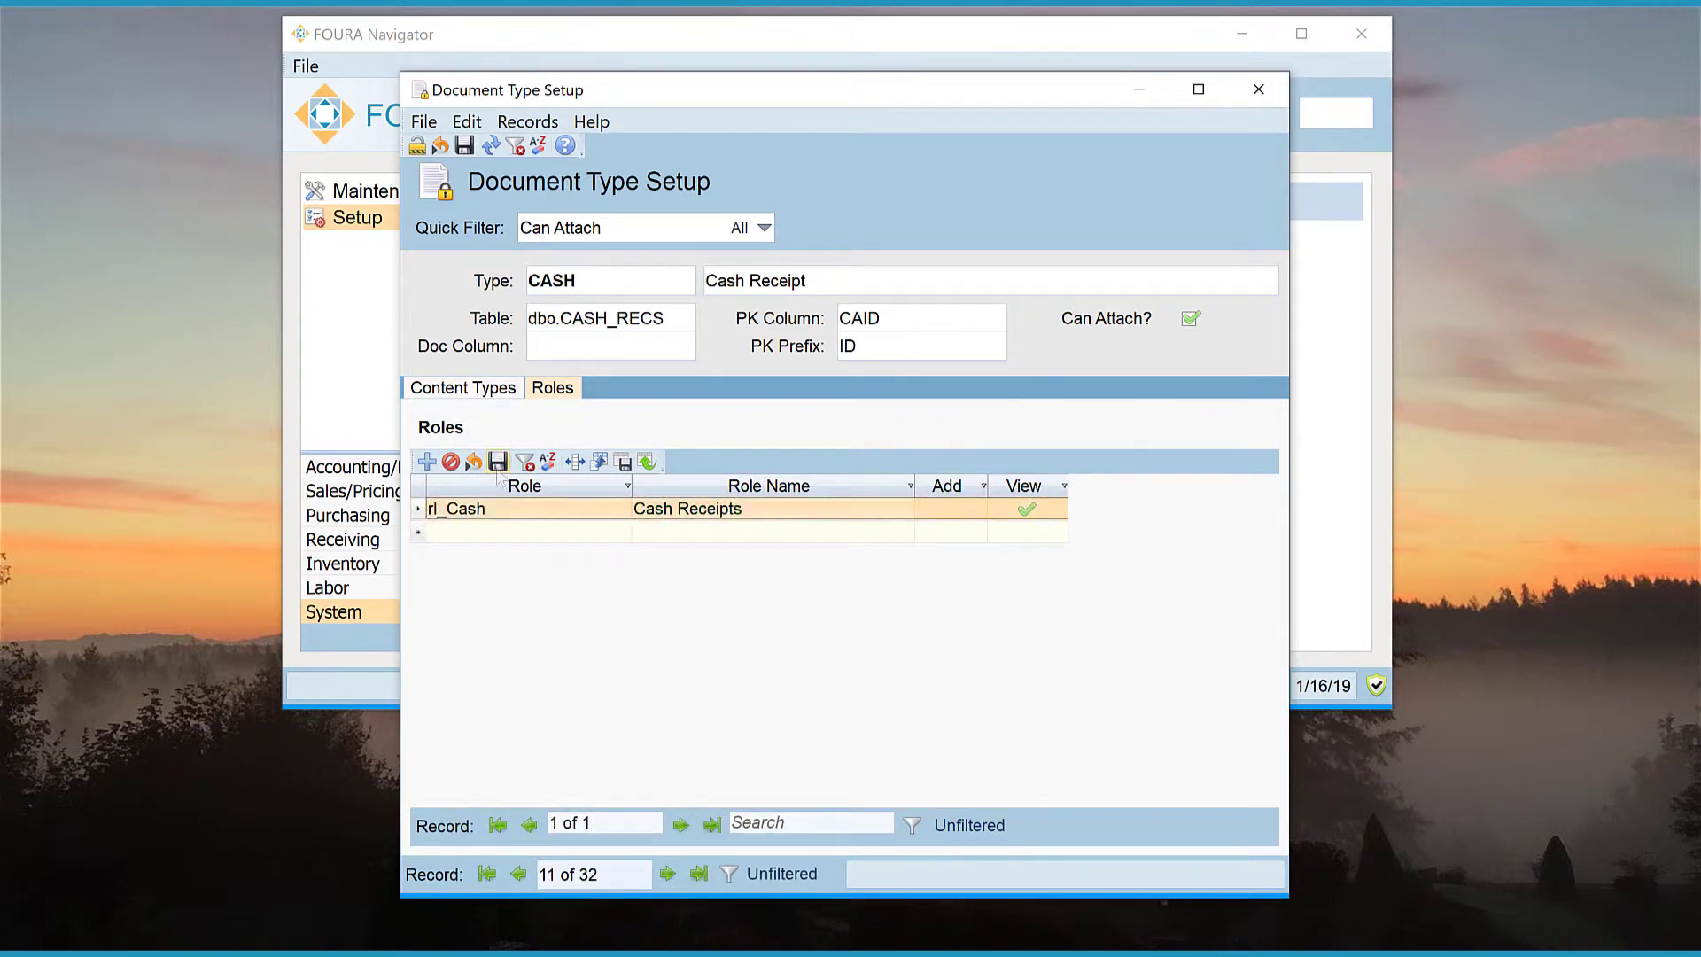
pyautogui.click(950, 510)
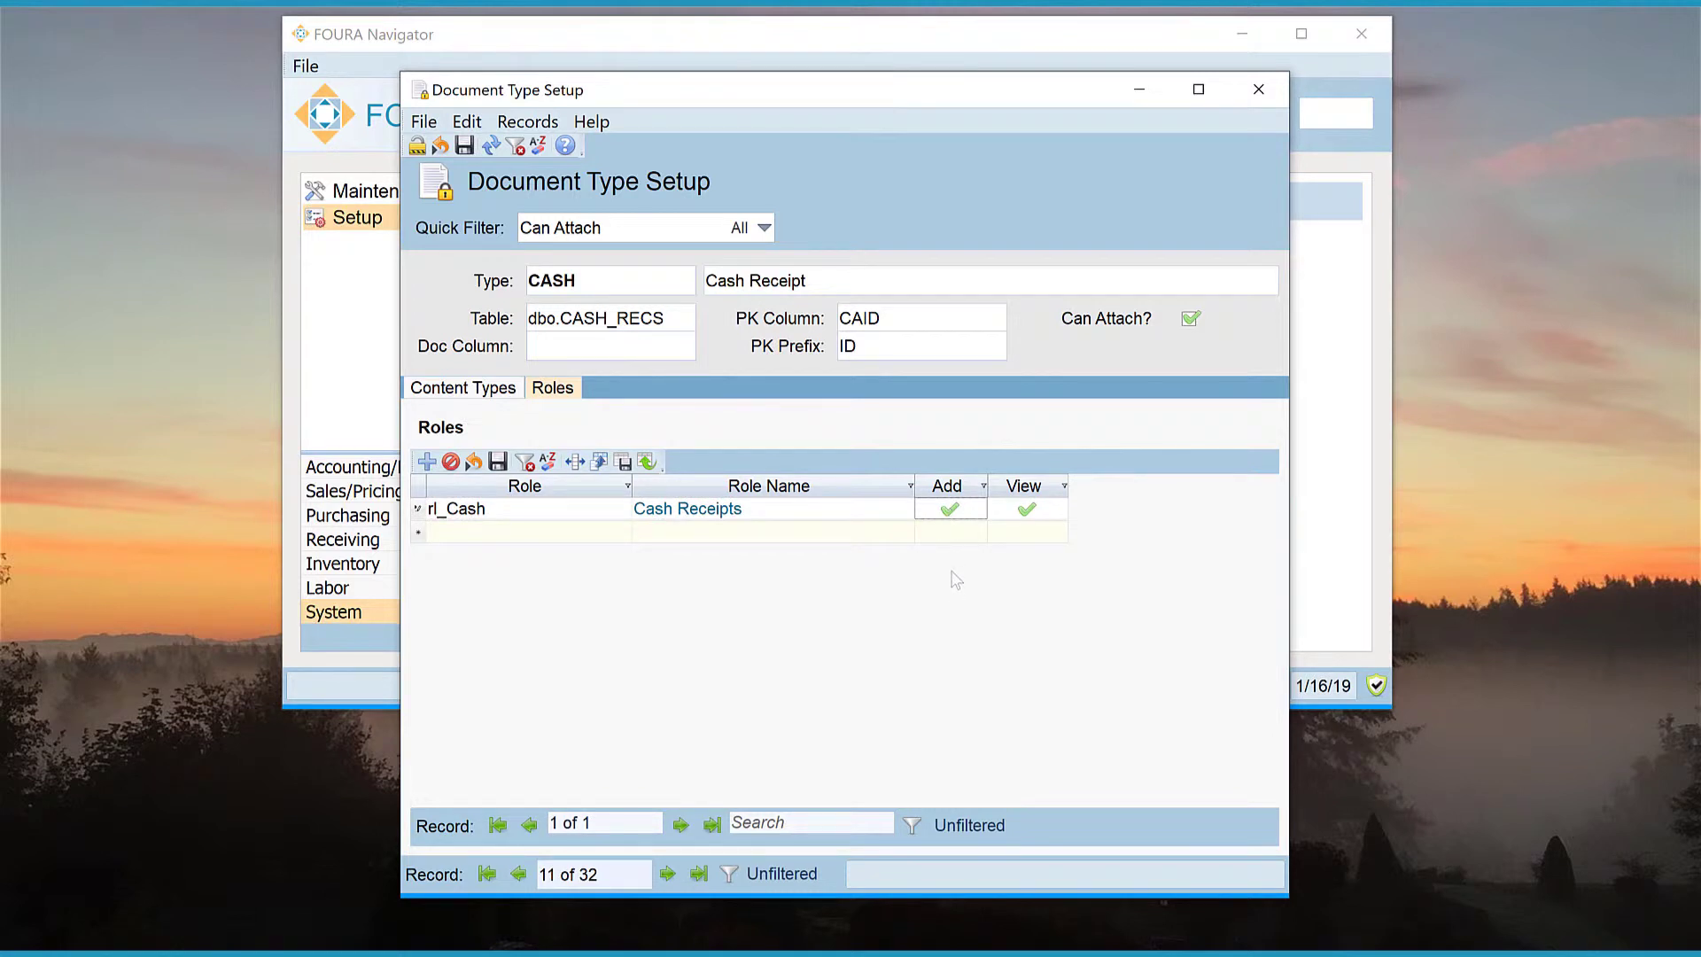
pyautogui.click(498, 463)
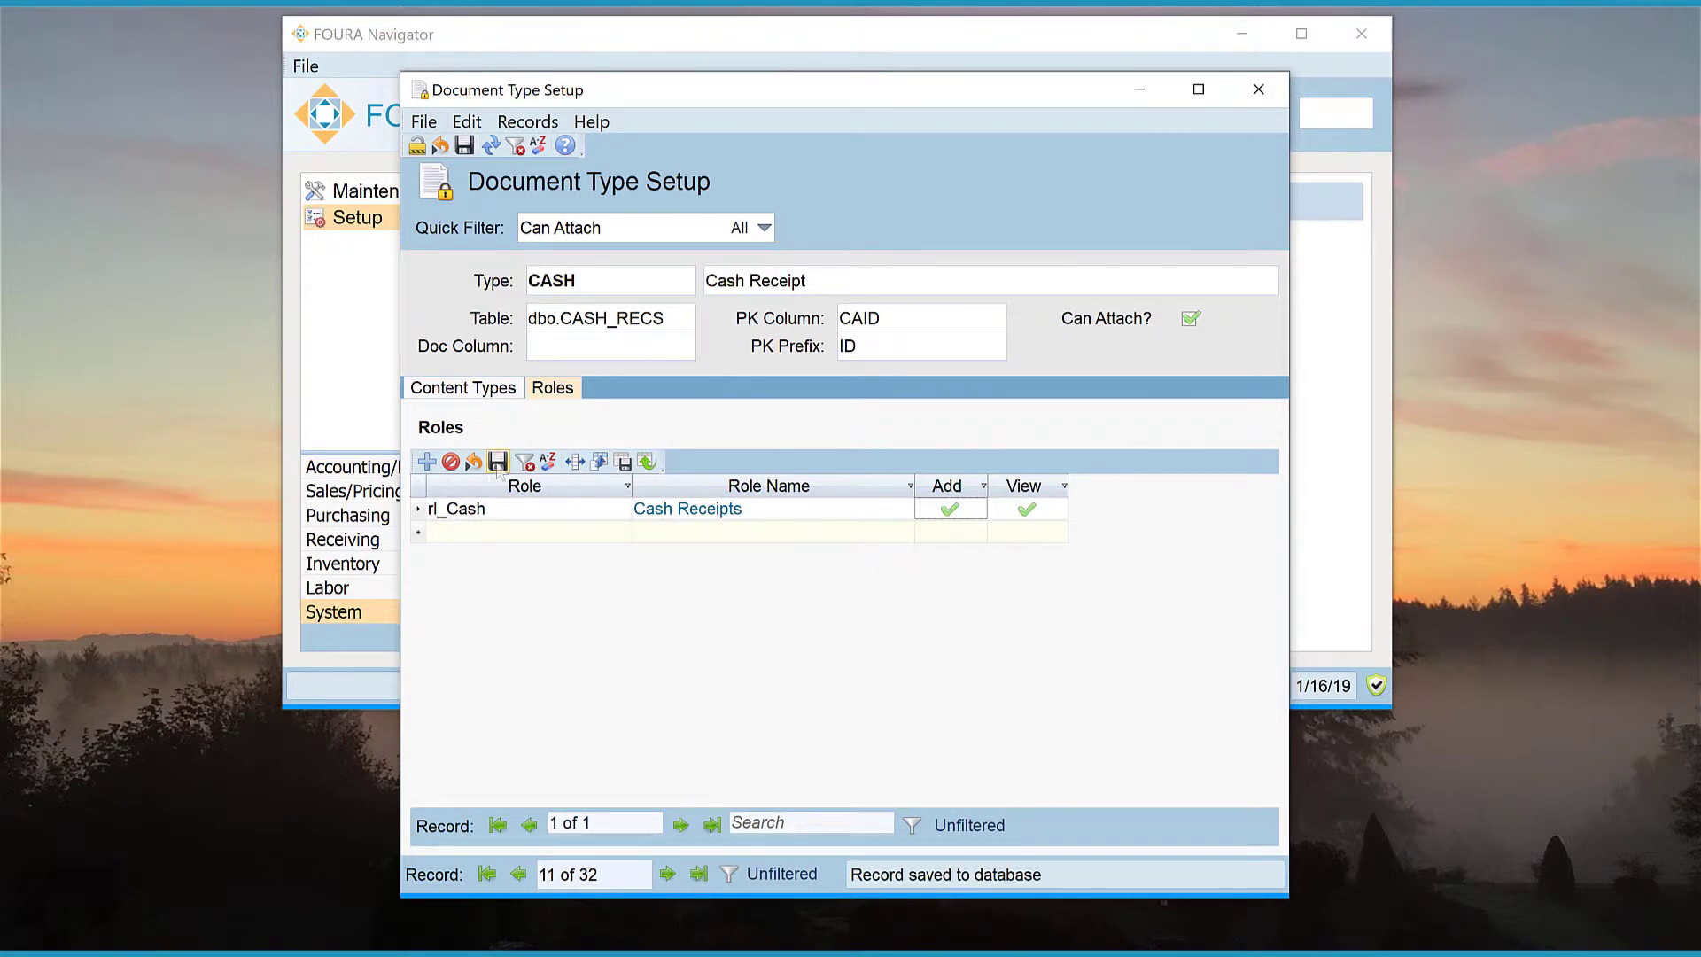
# Step: Examine the CASH document type's content types and the list of types available for a new row, and close Document Type Setup
pyautogui.click(484, 393)
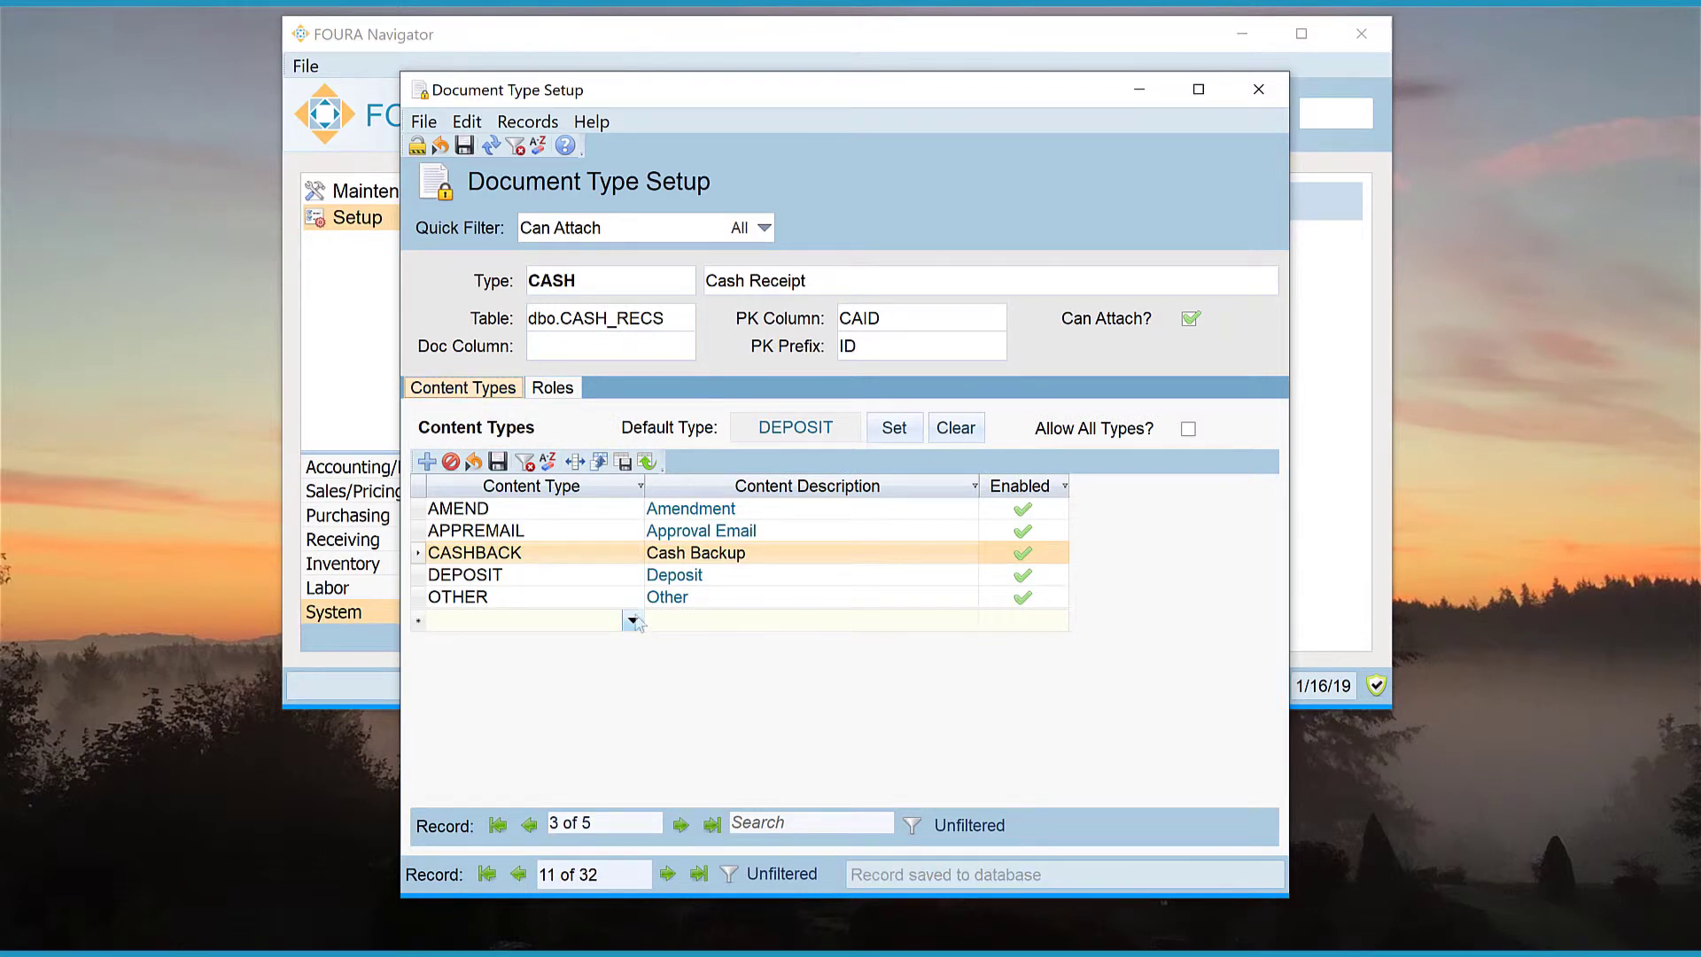
pyautogui.click(634, 621)
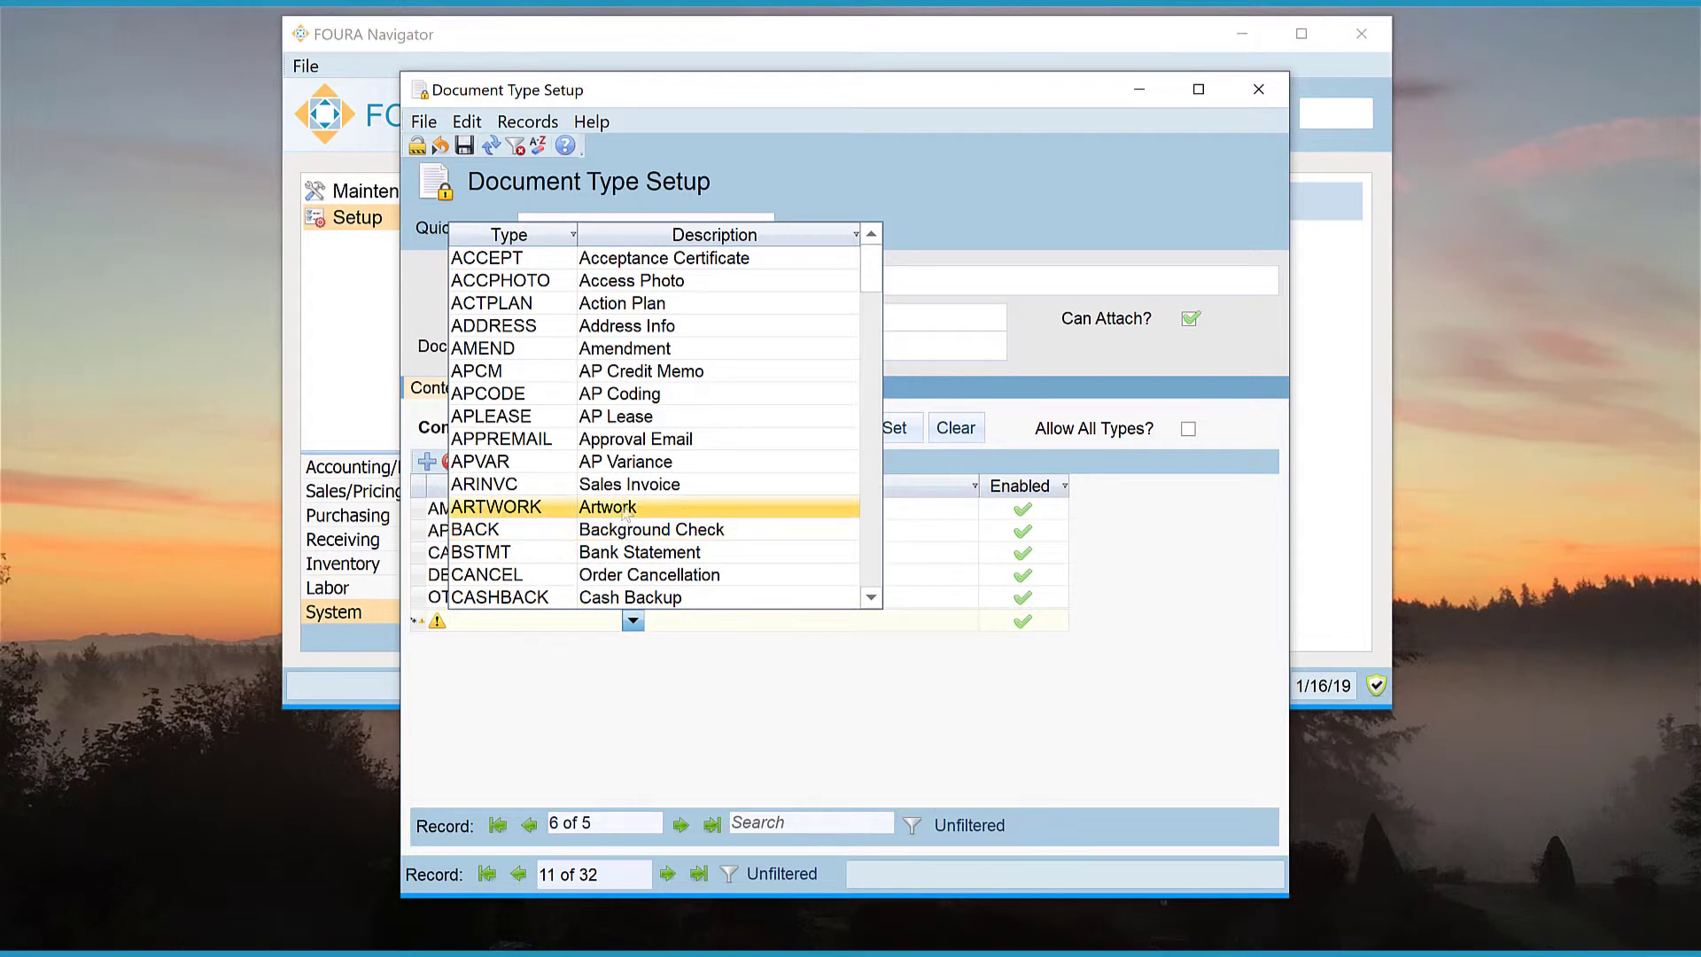
pyautogui.click(602, 691)
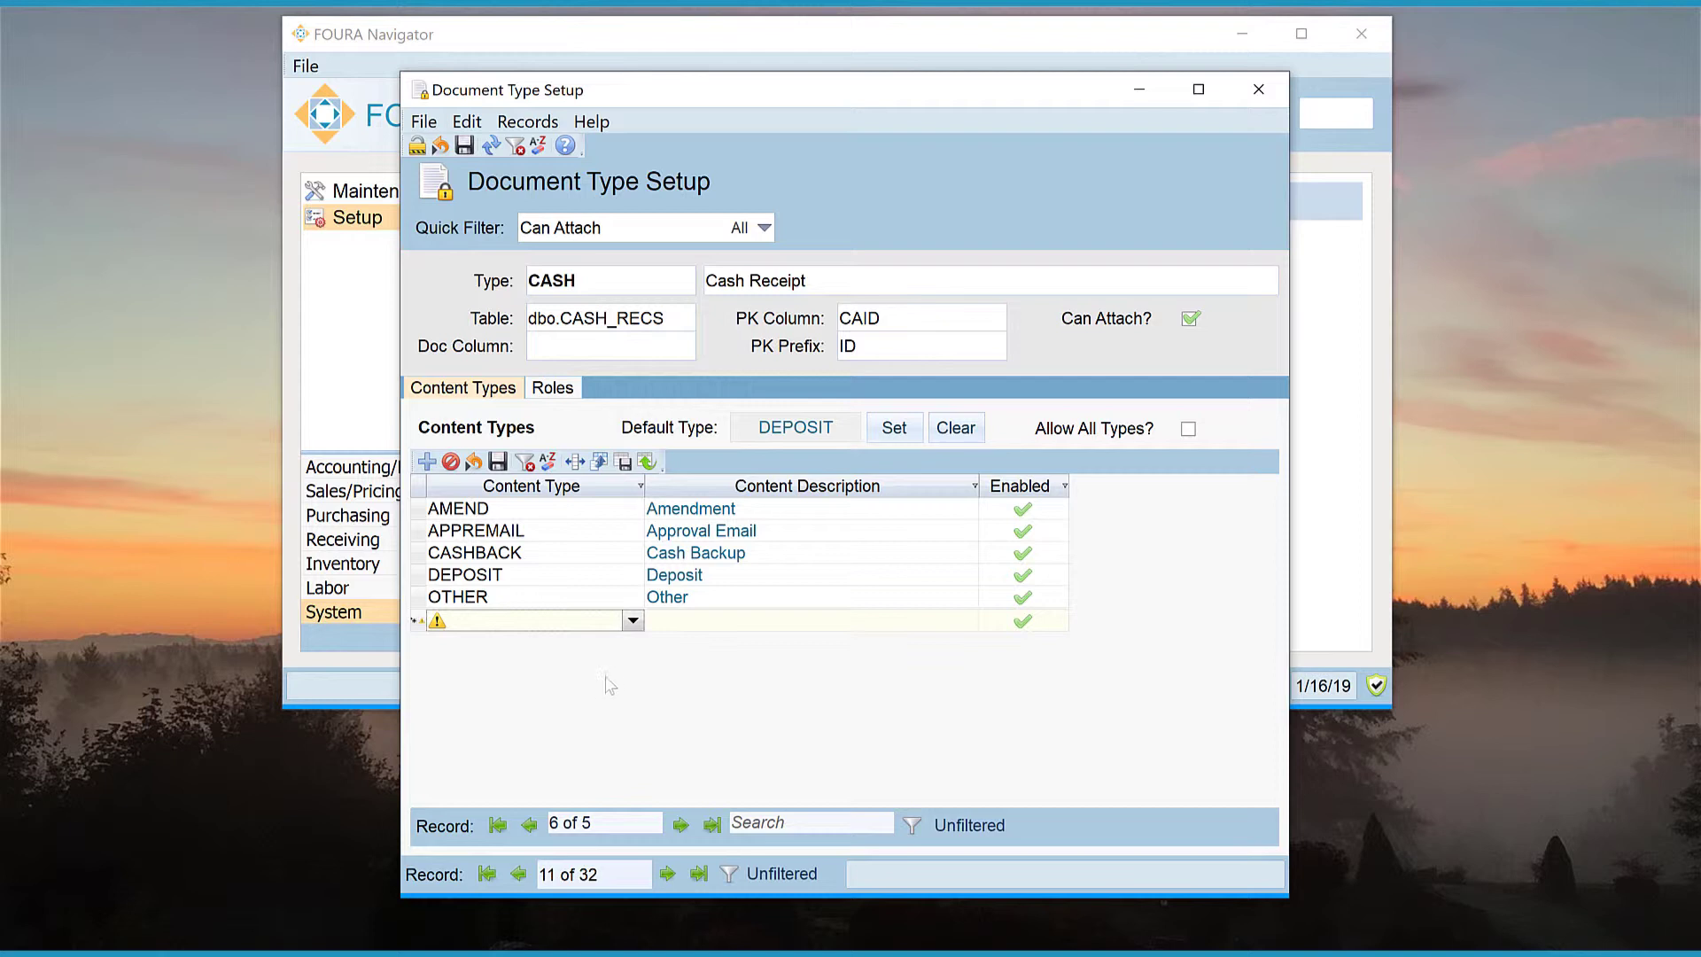
pyautogui.click(633, 621)
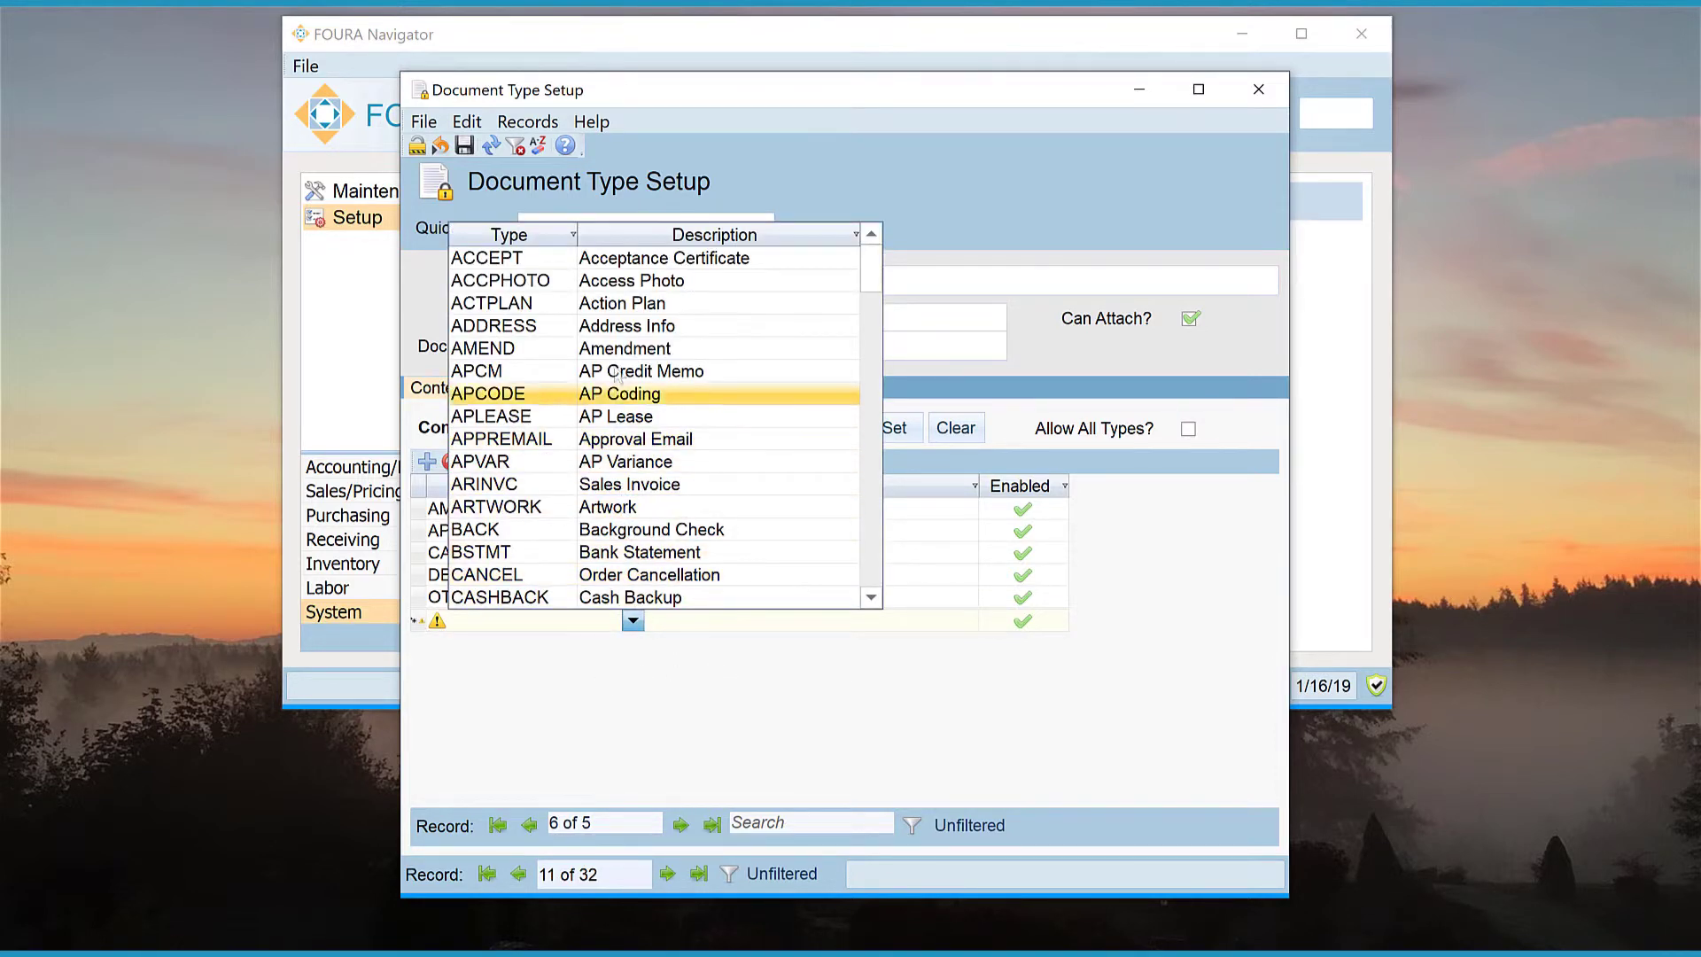
pyautogui.scroll(-3, 675, 434)
pyautogui.scroll(-7, 675, 446)
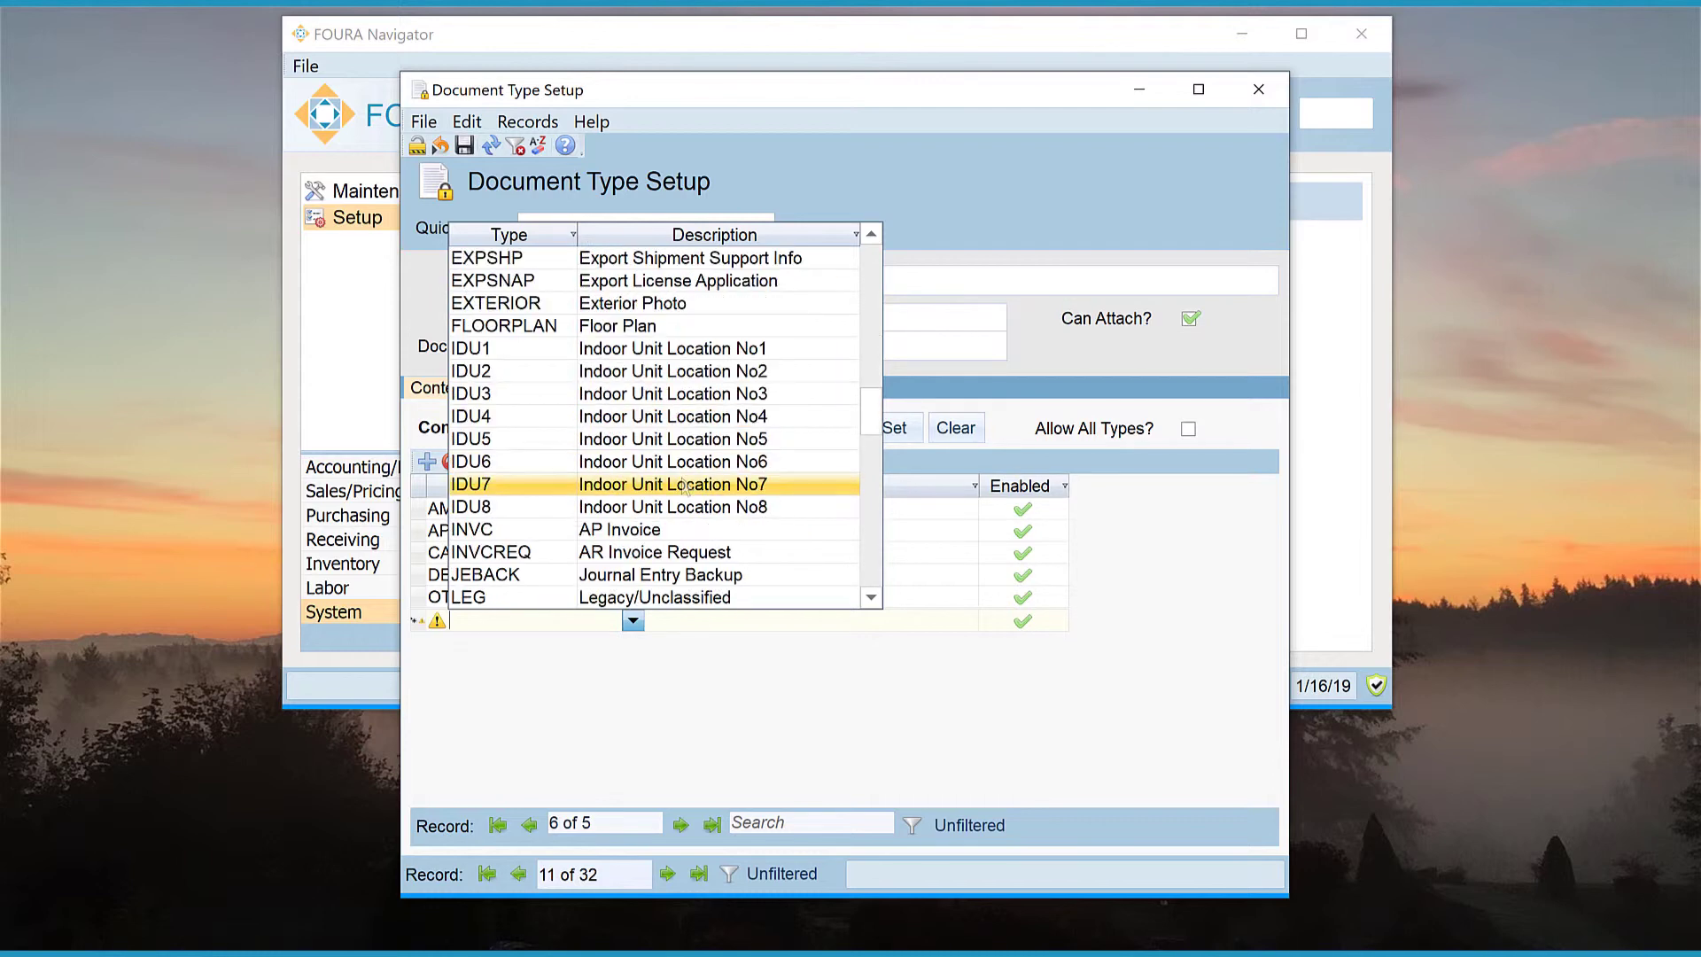
pyautogui.click(750, 700)
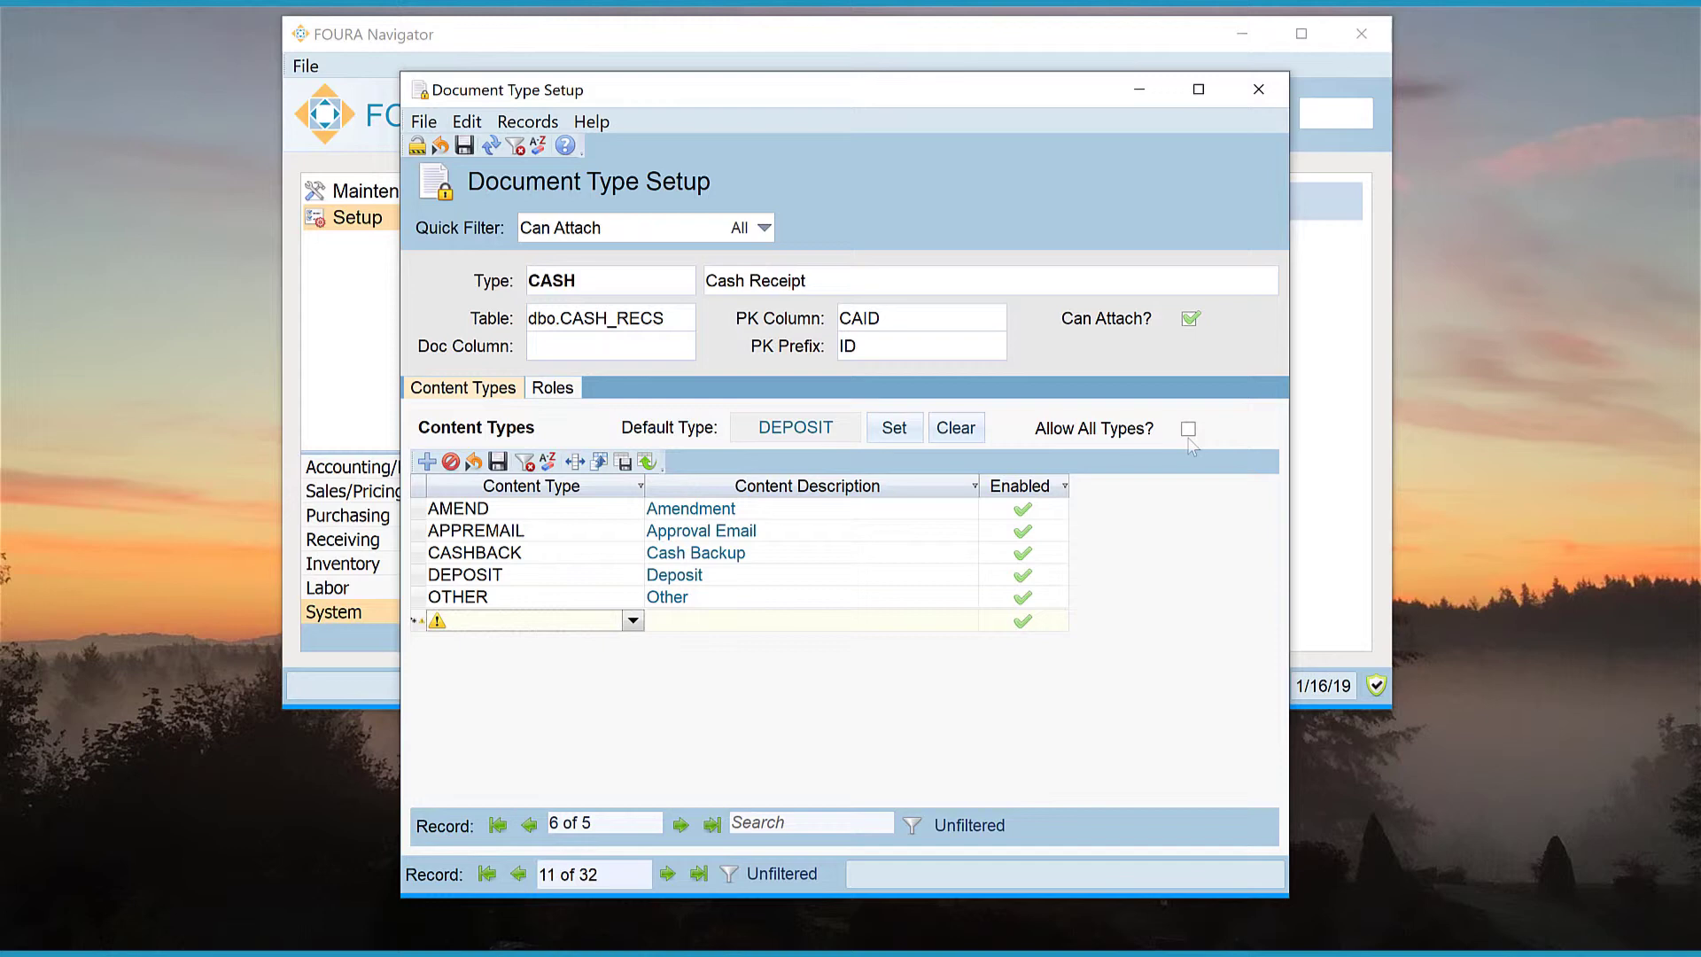
pyautogui.click(1259, 92)
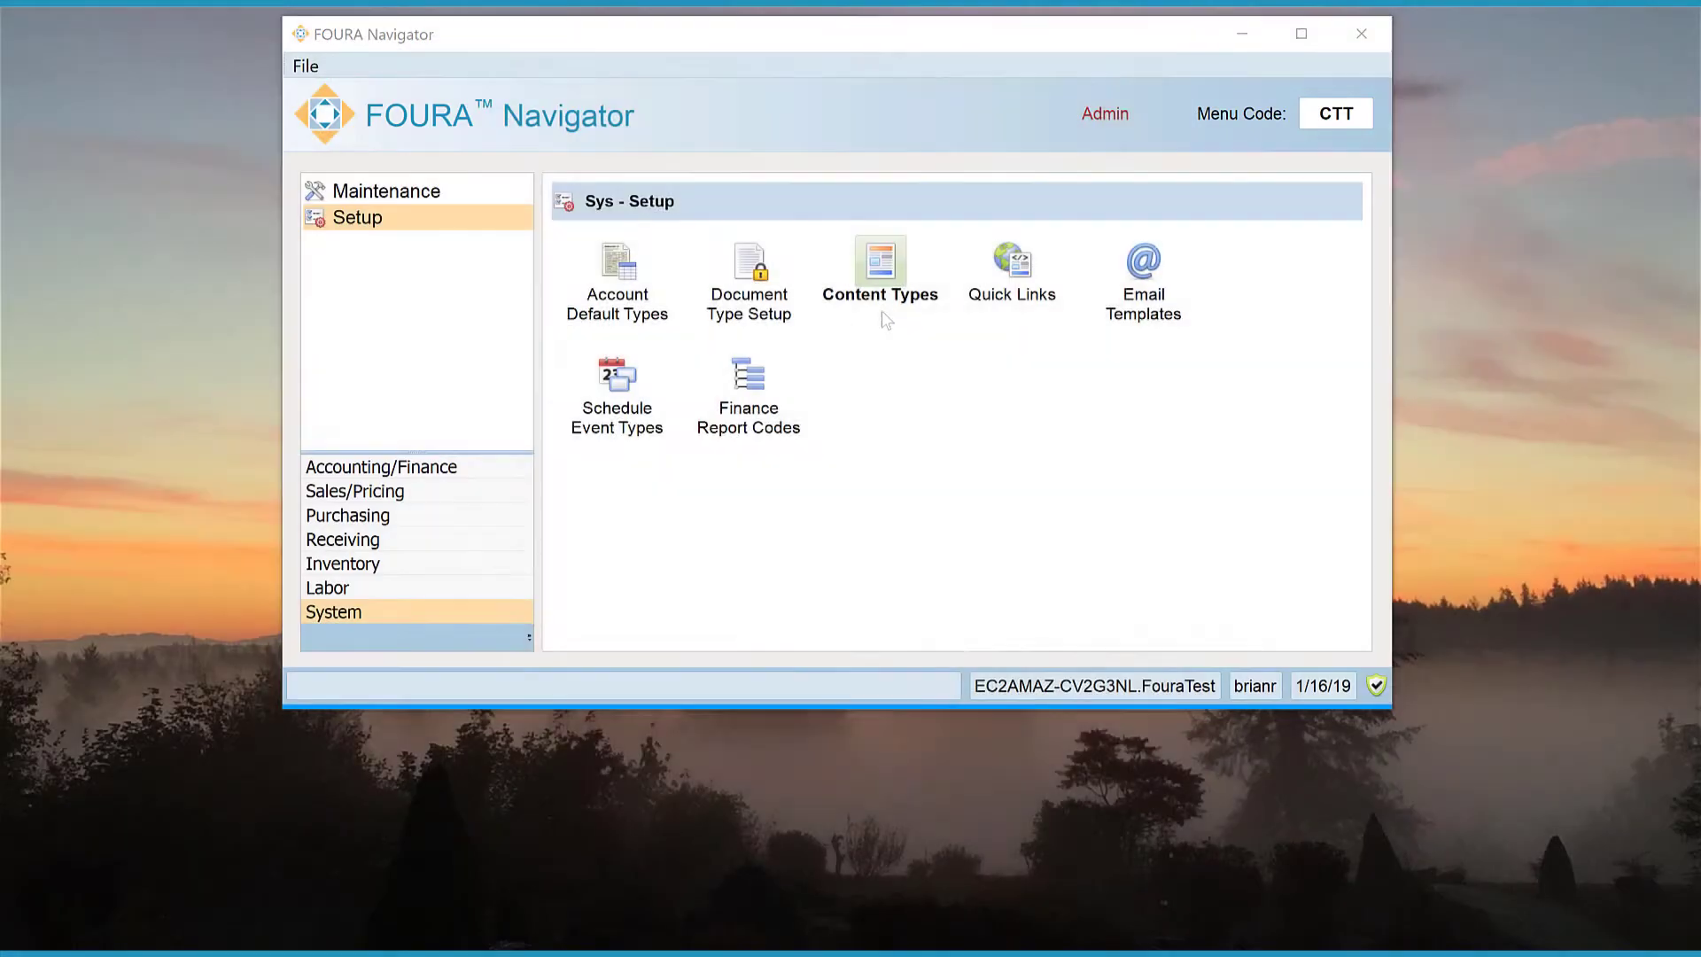
# Step: Review the Content Types master list through to its last entries and close it
pyautogui.click(884, 318)
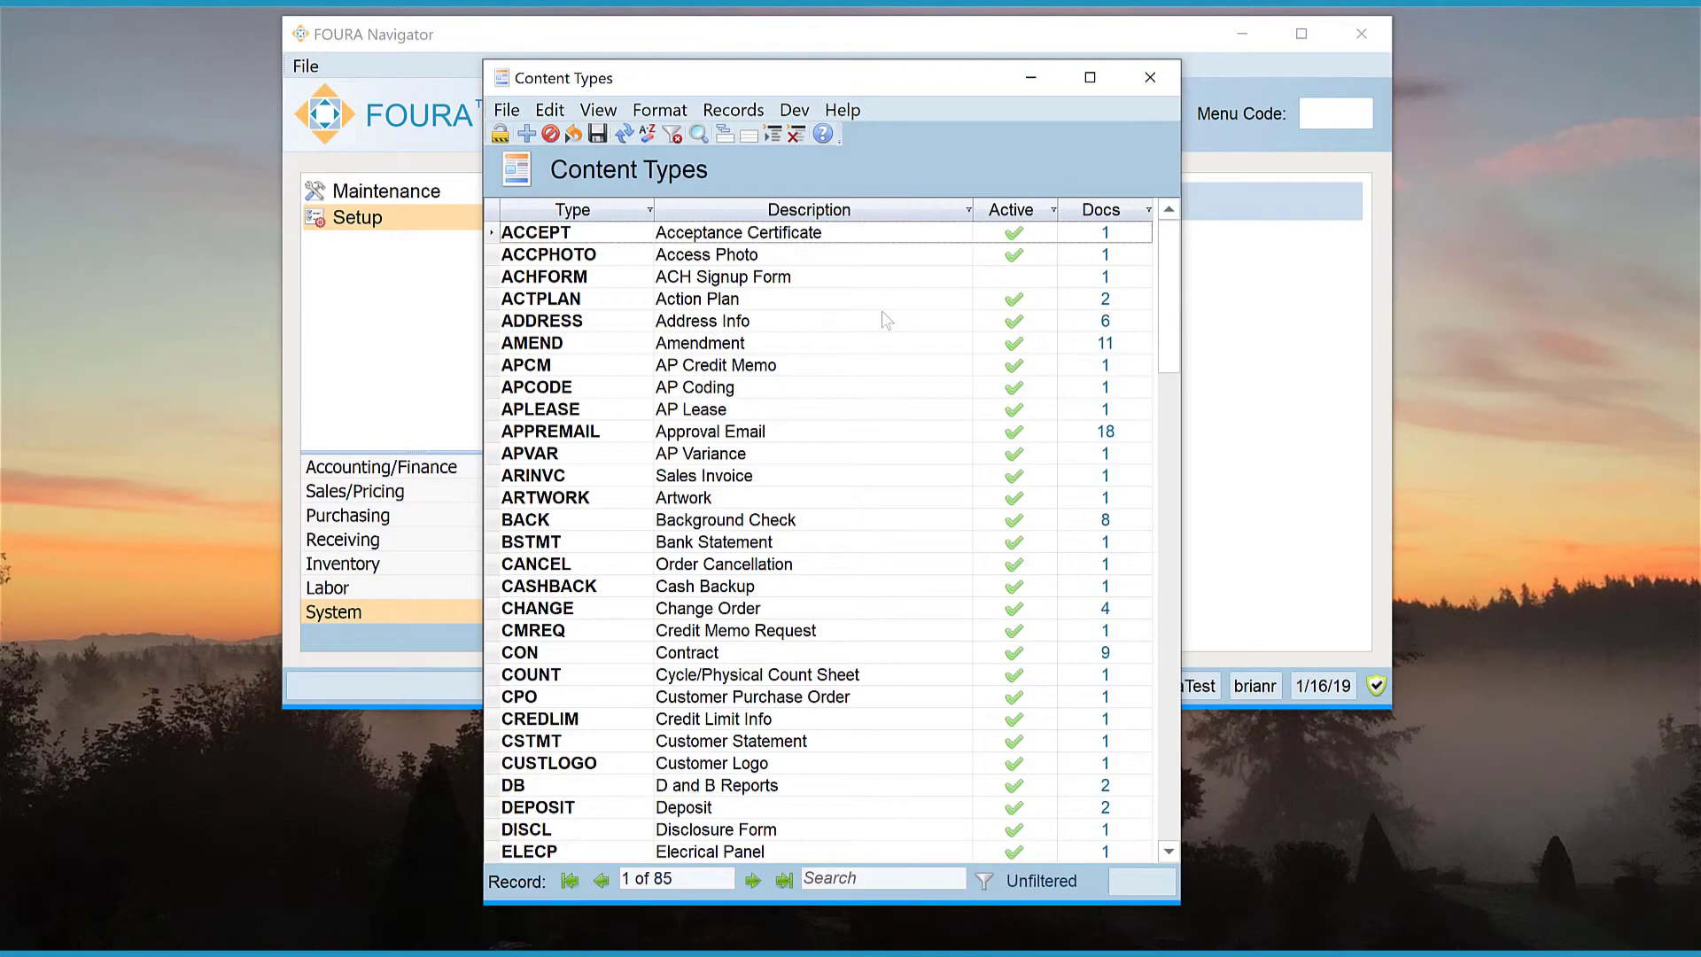
pyautogui.moveTo(1159, 353); pyautogui.dragTo(1173, 808)
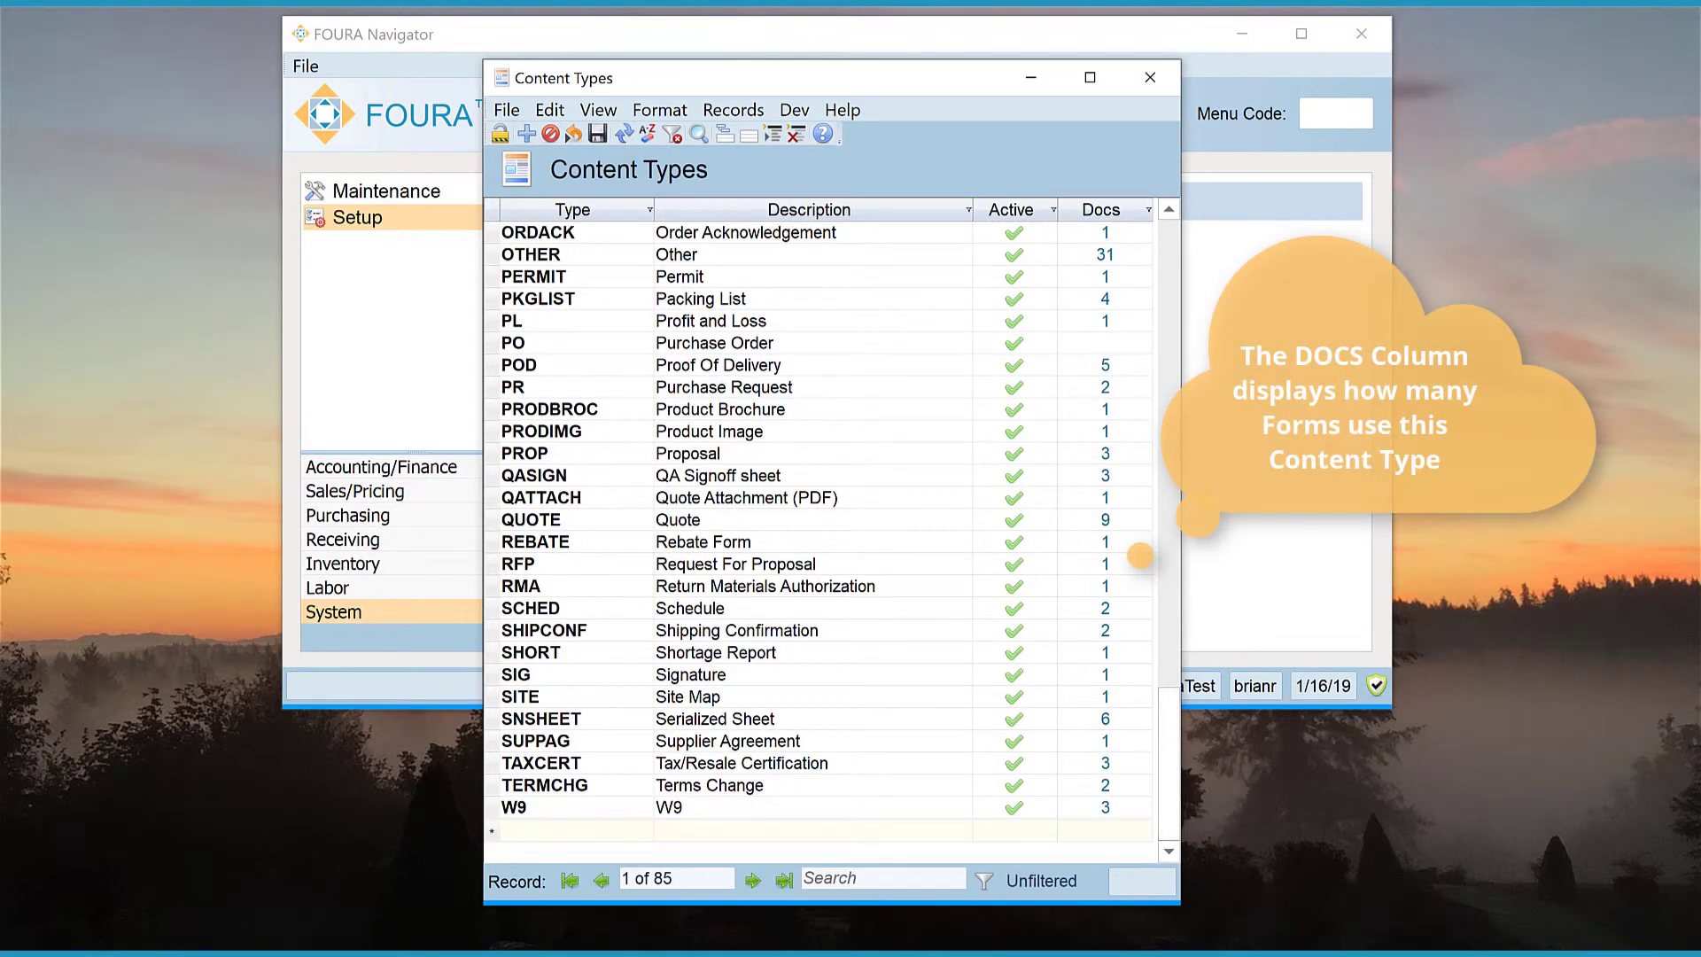
pyautogui.click(1150, 79)
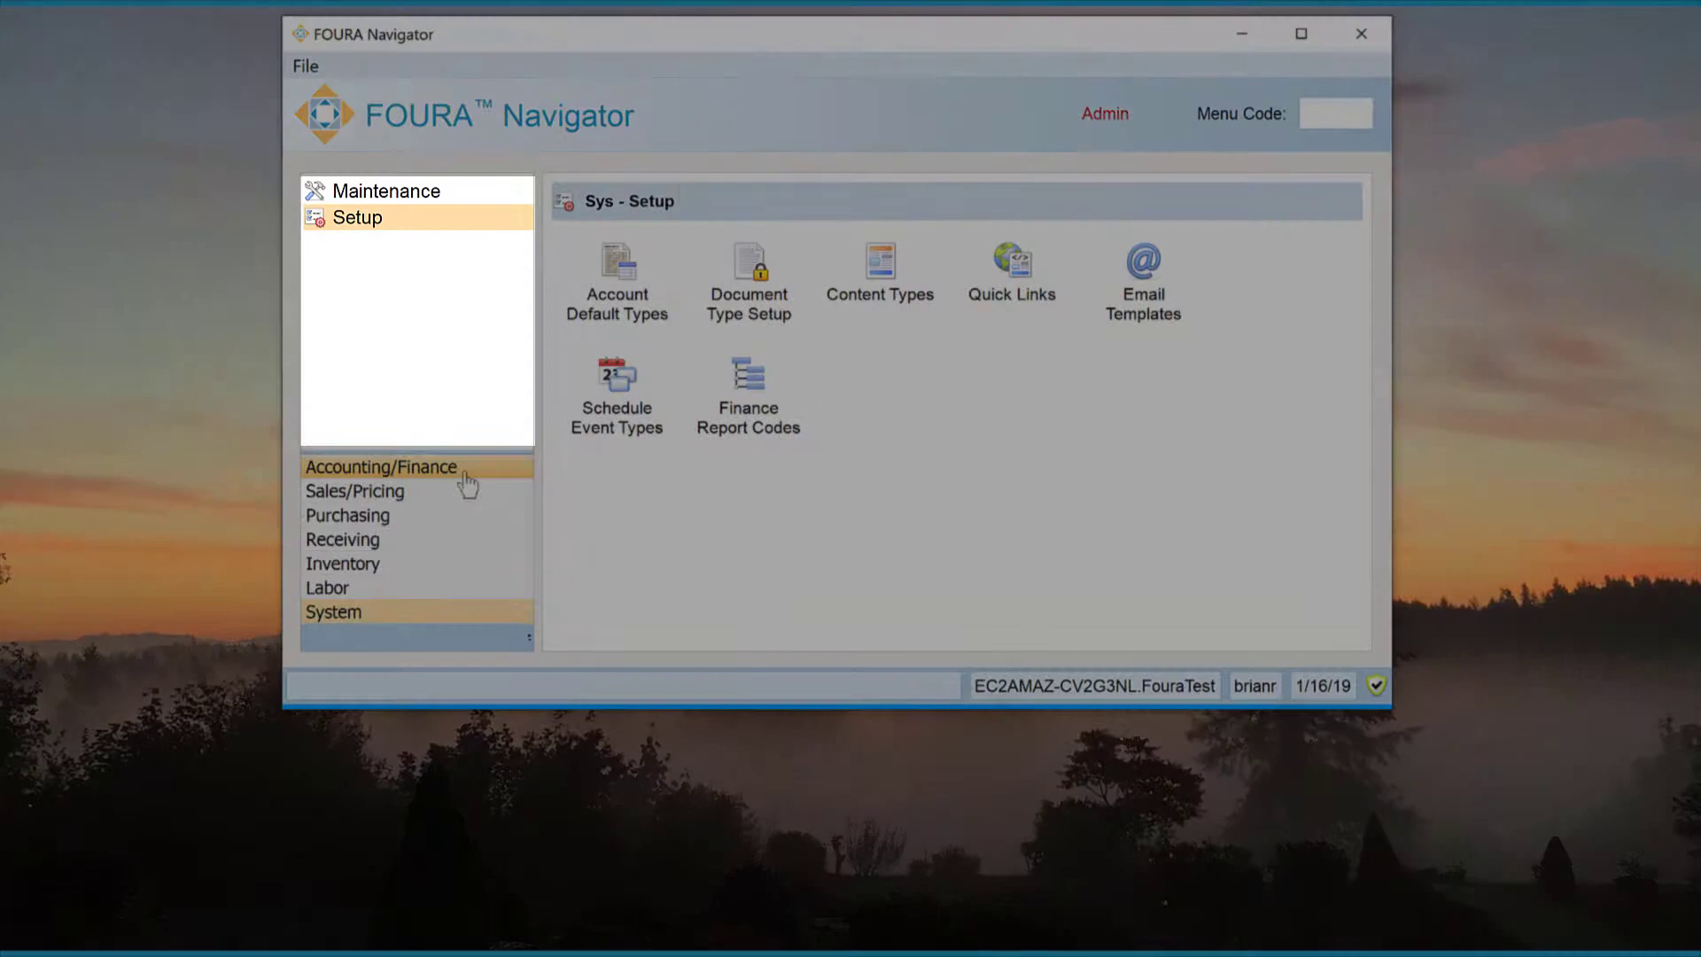
# Step: Open the Document Library from the Accounting/Finance support area and browse its attachment records around document 4640
pyautogui.click(465, 472)
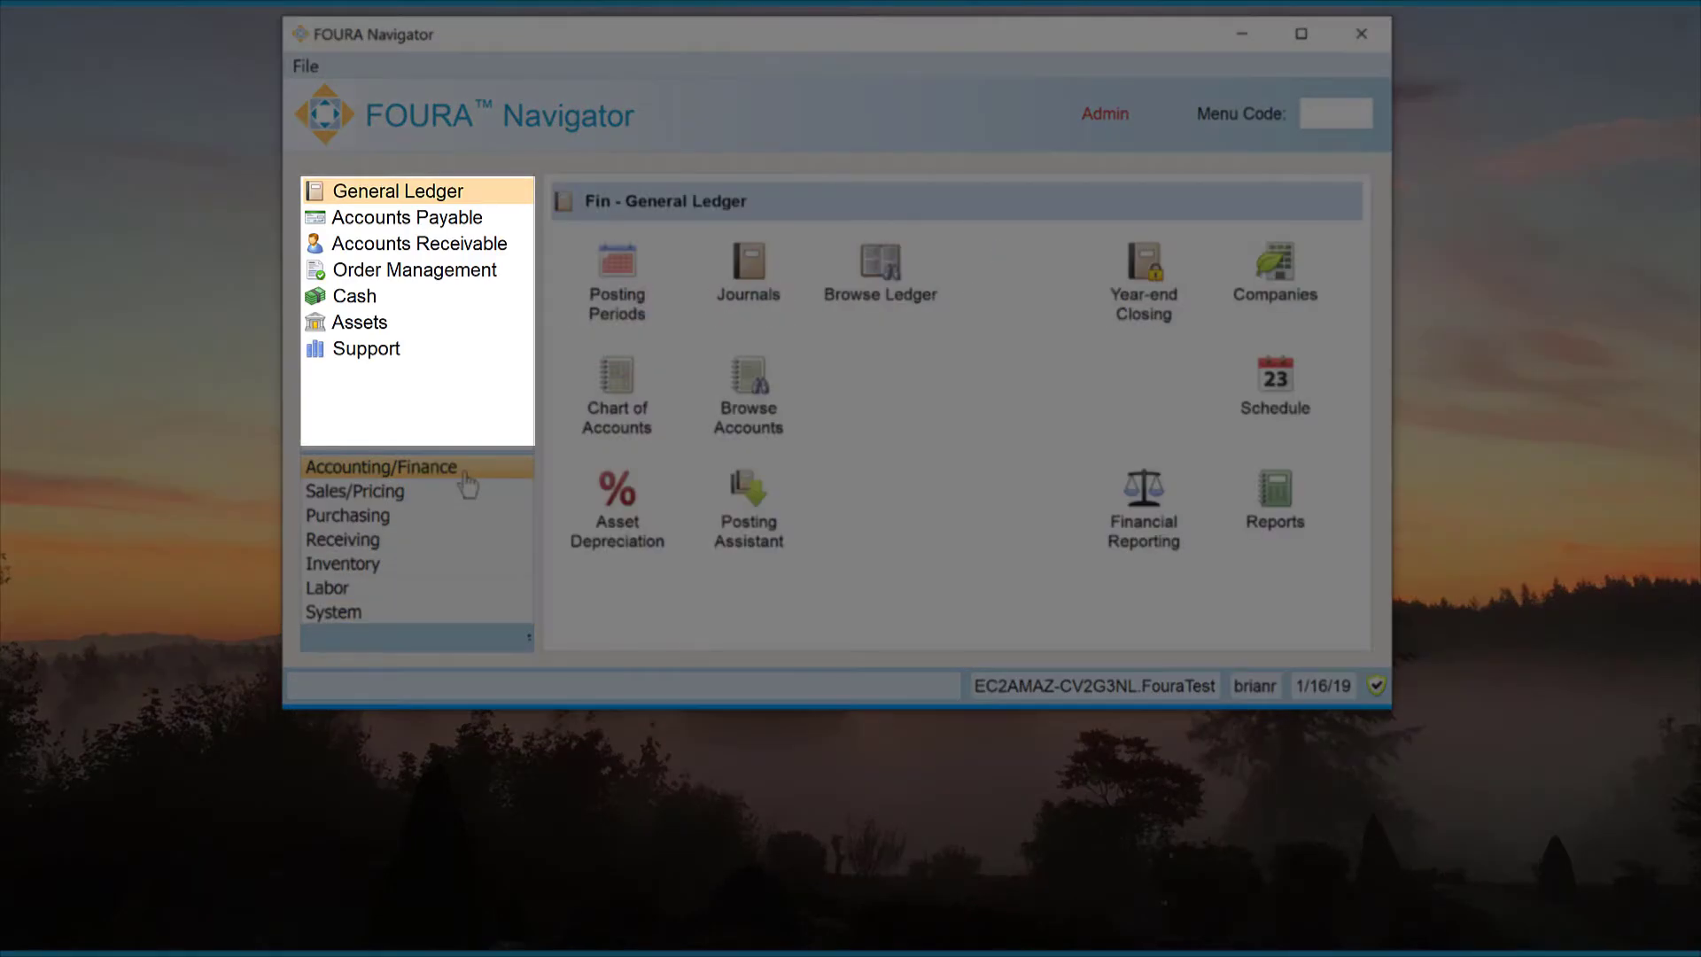
pyautogui.click(429, 354)
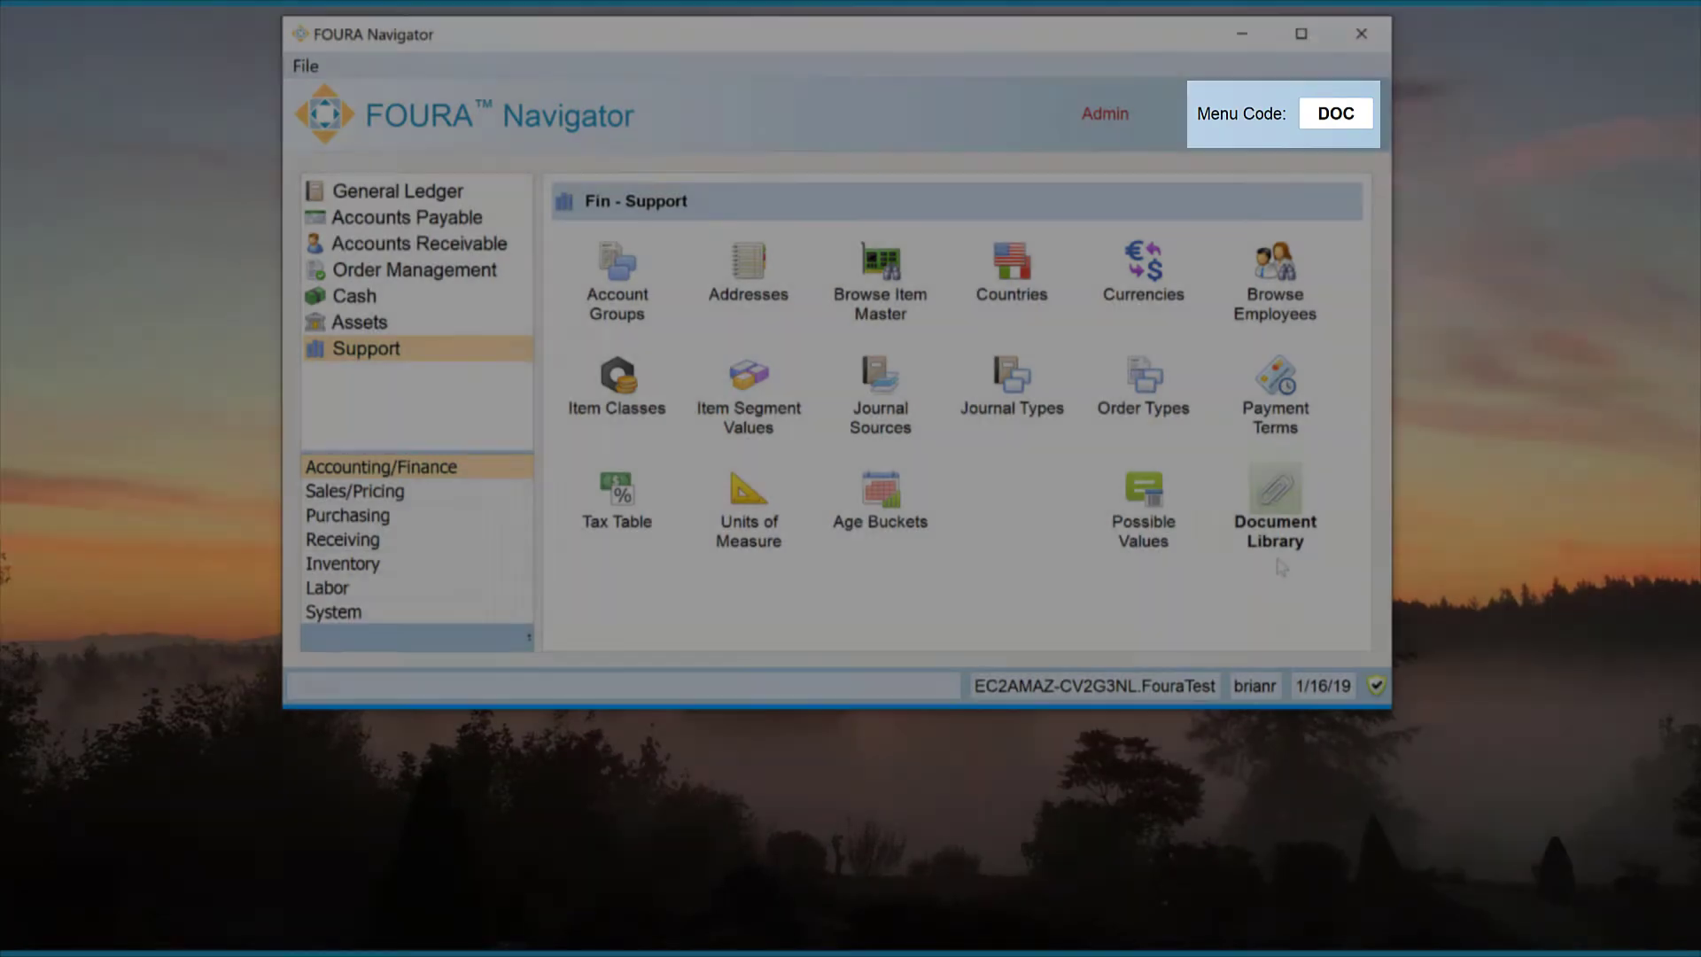
pyautogui.click(1281, 560)
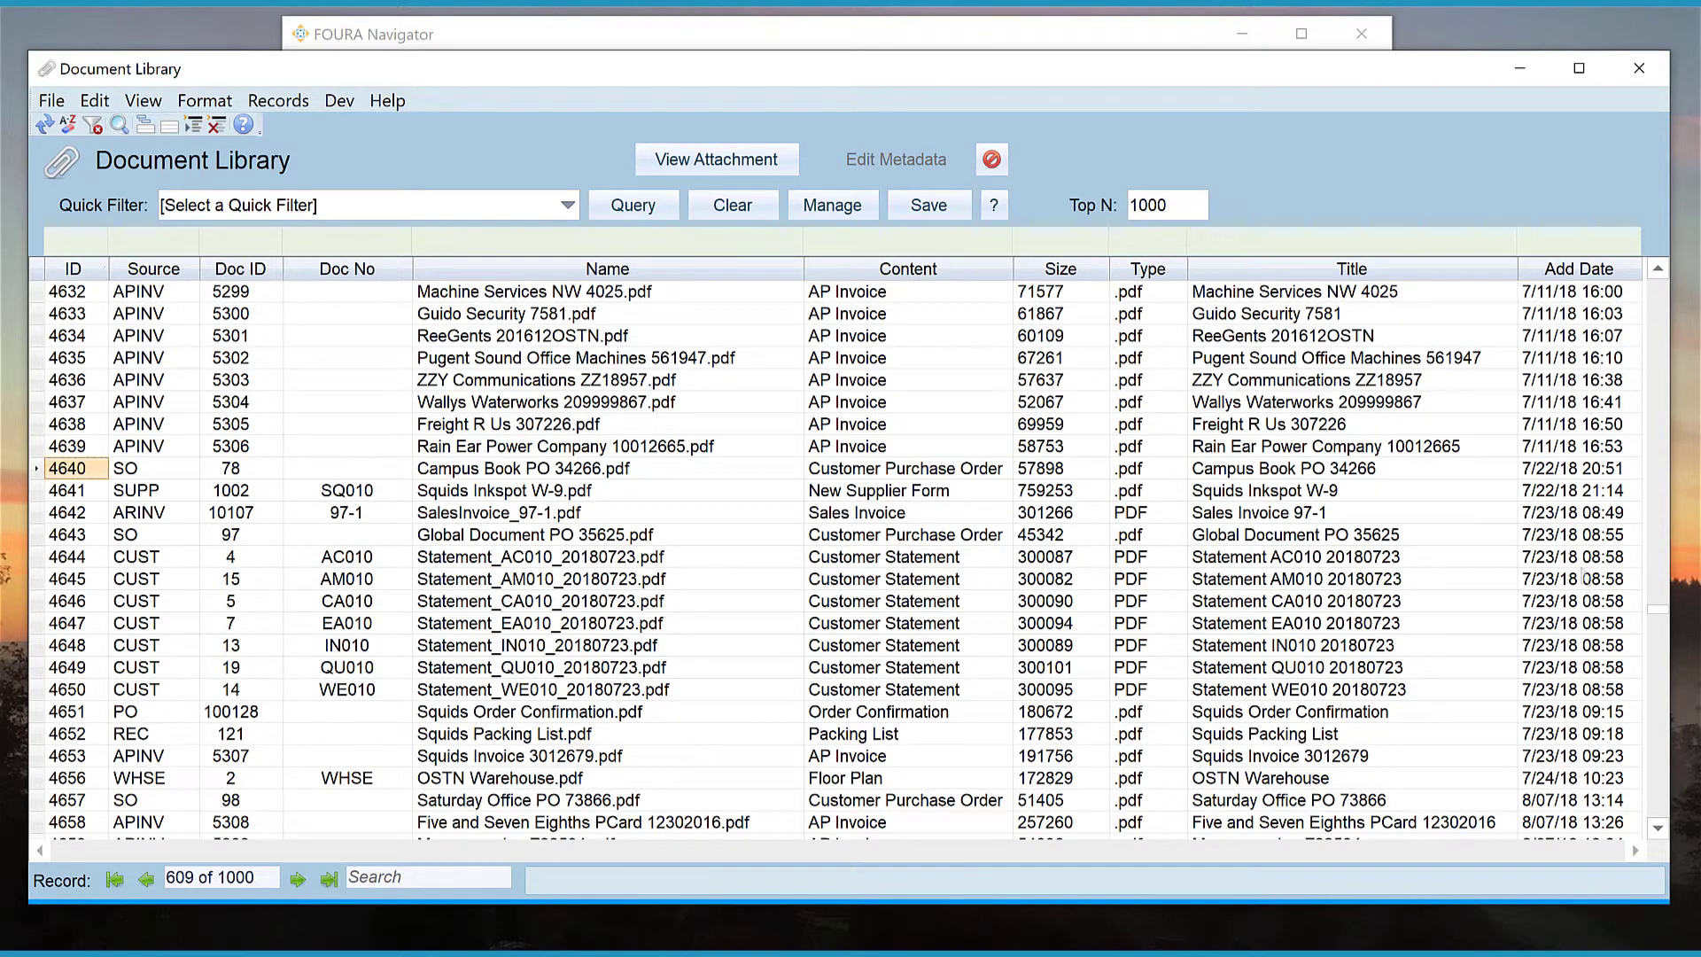
pyautogui.scroll(5, 1507, 589)
pyautogui.scroll(-6, 1441, 564)
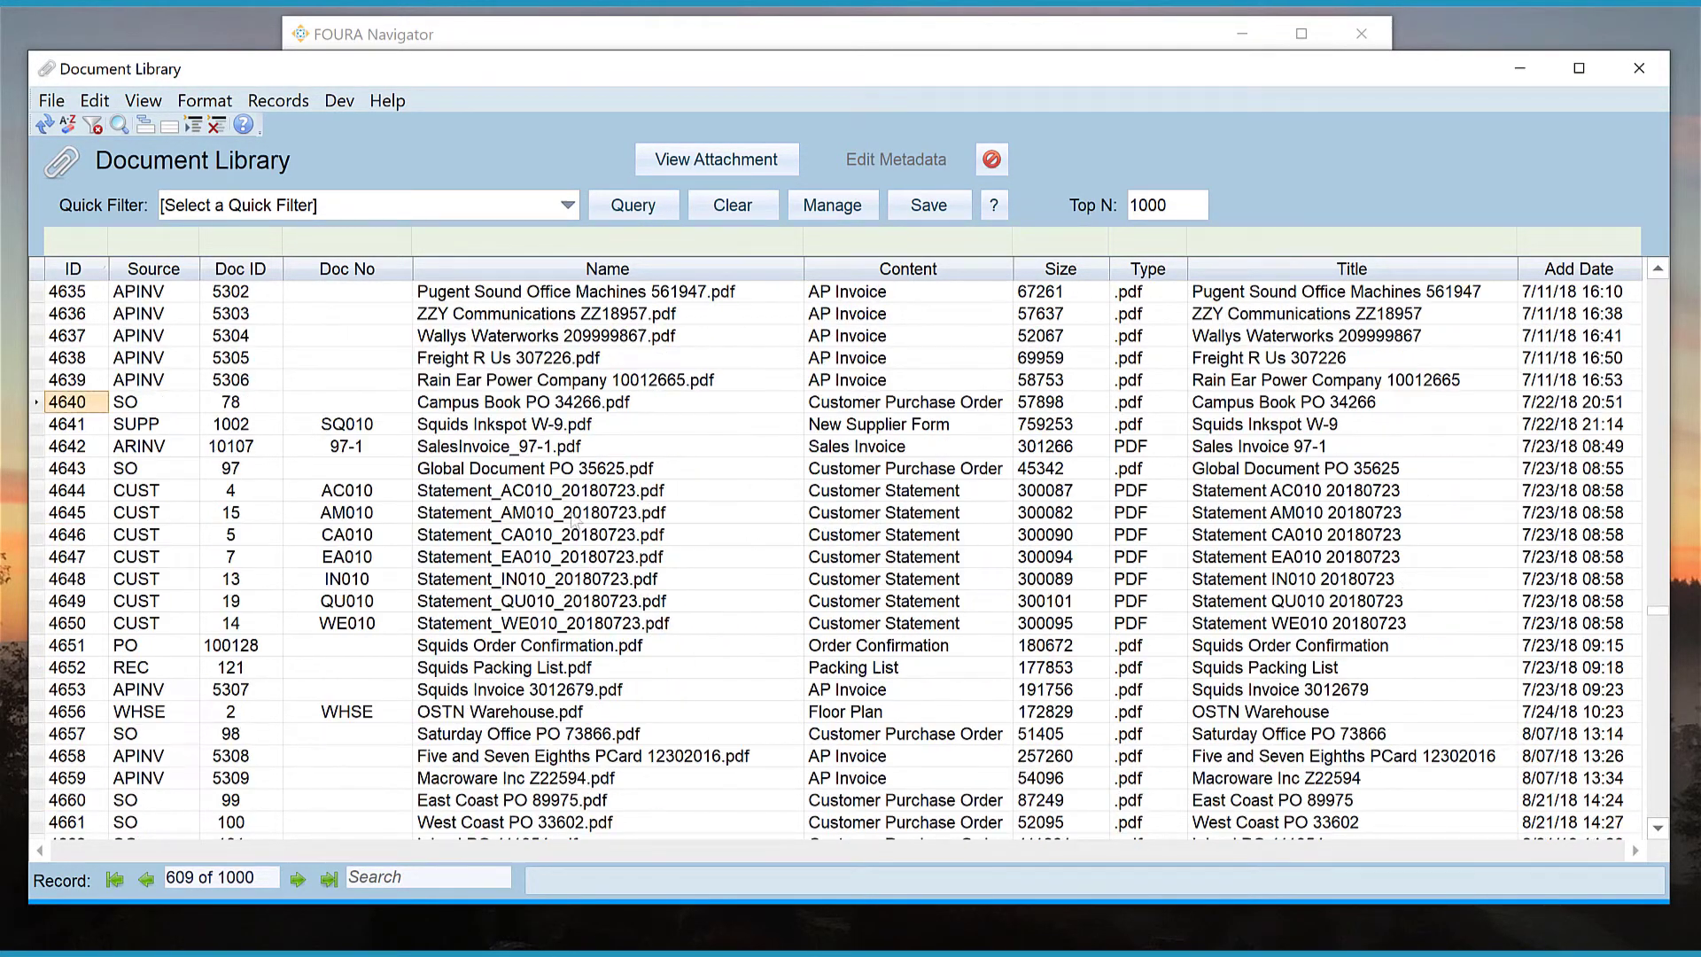
# Step: View the attachment Campus Book PO 34266.pdf from record 4640, and close both the PDF and the Document Library
pyautogui.click(37, 404)
pyautogui.click(700, 161)
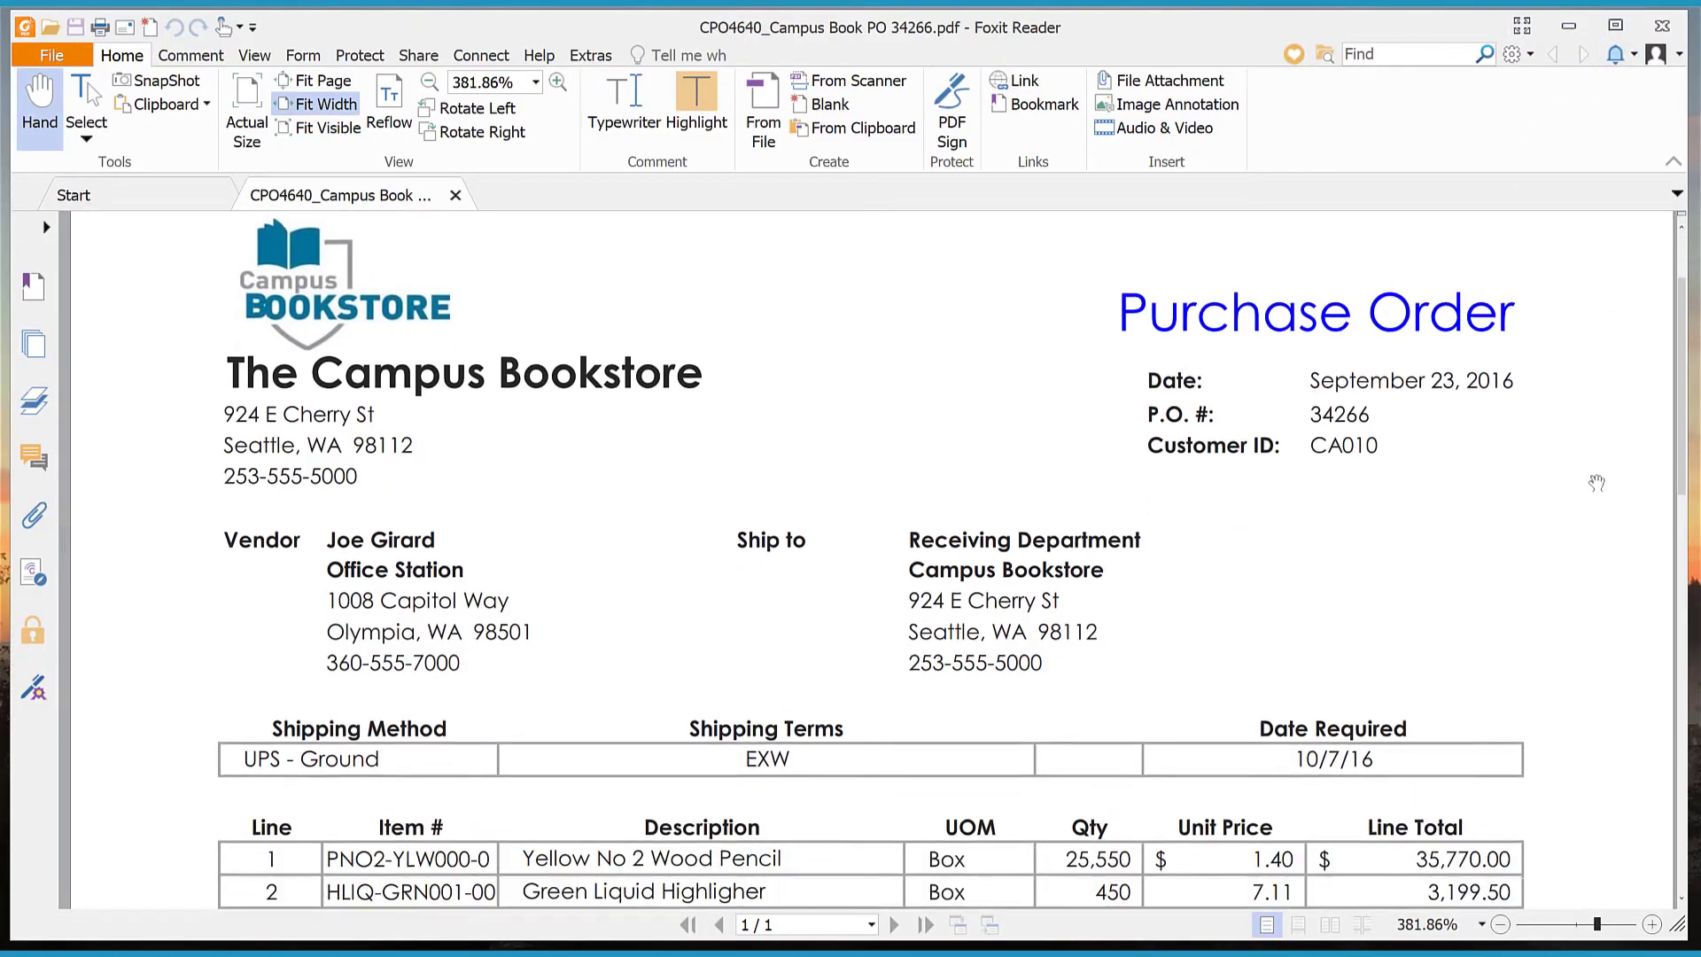
pyautogui.scroll(-2, 1595, 482)
pyautogui.scroll(2, 1594, 491)
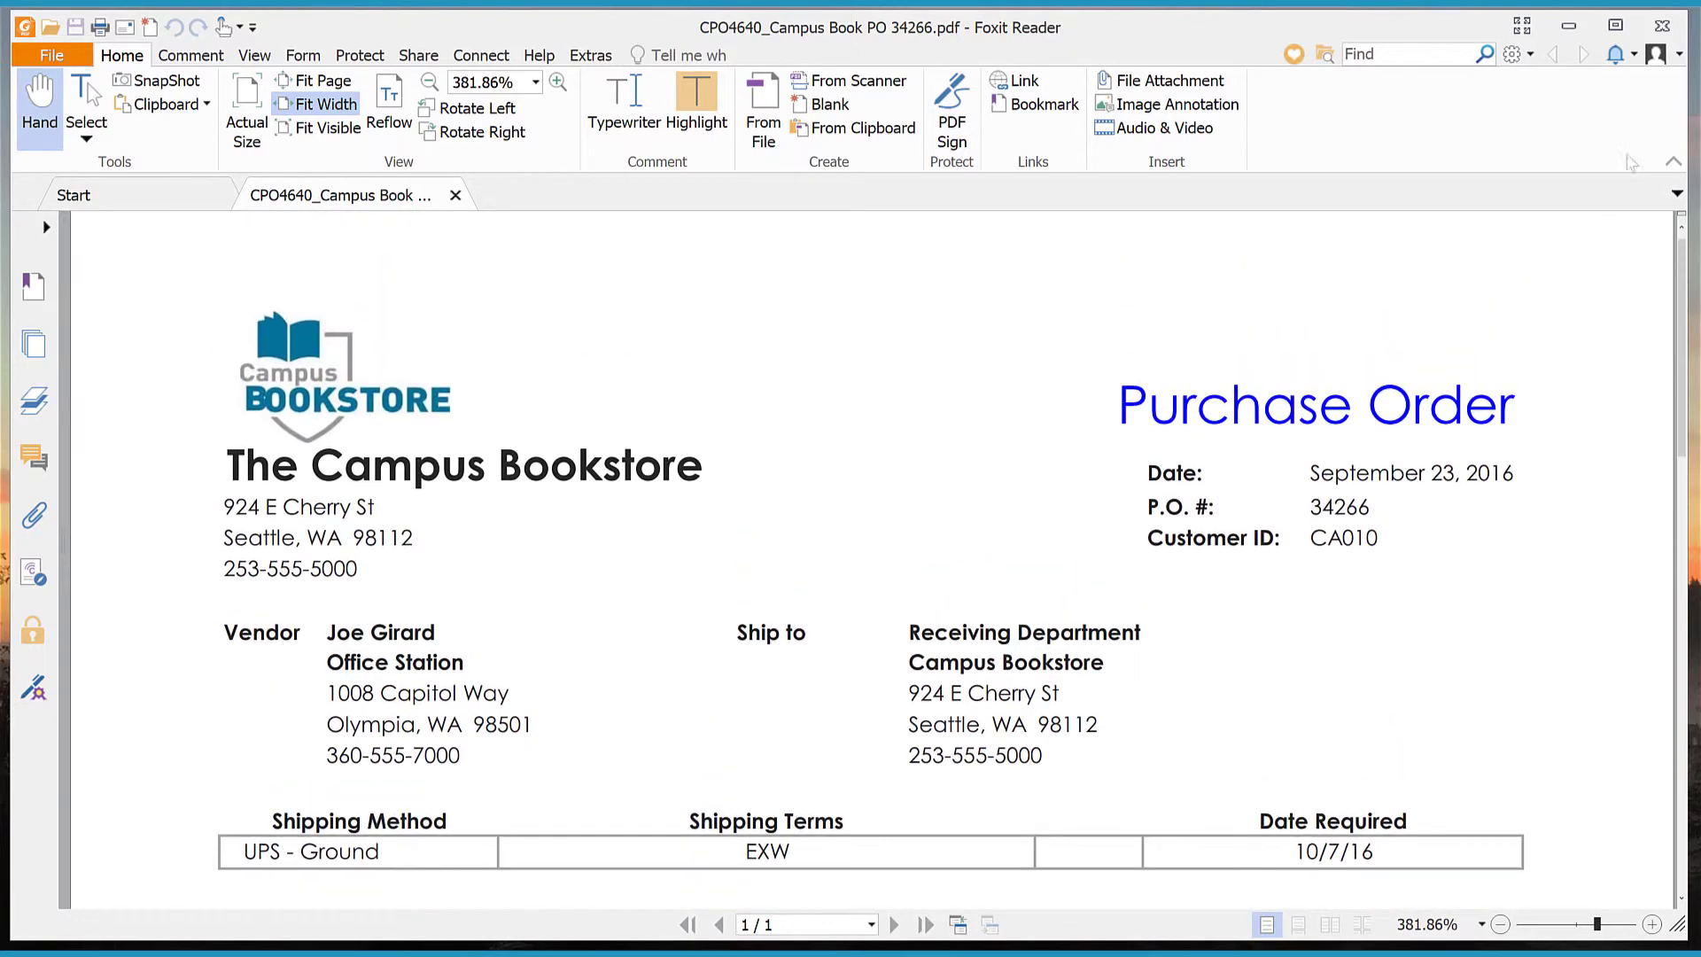
pyautogui.click(1662, 26)
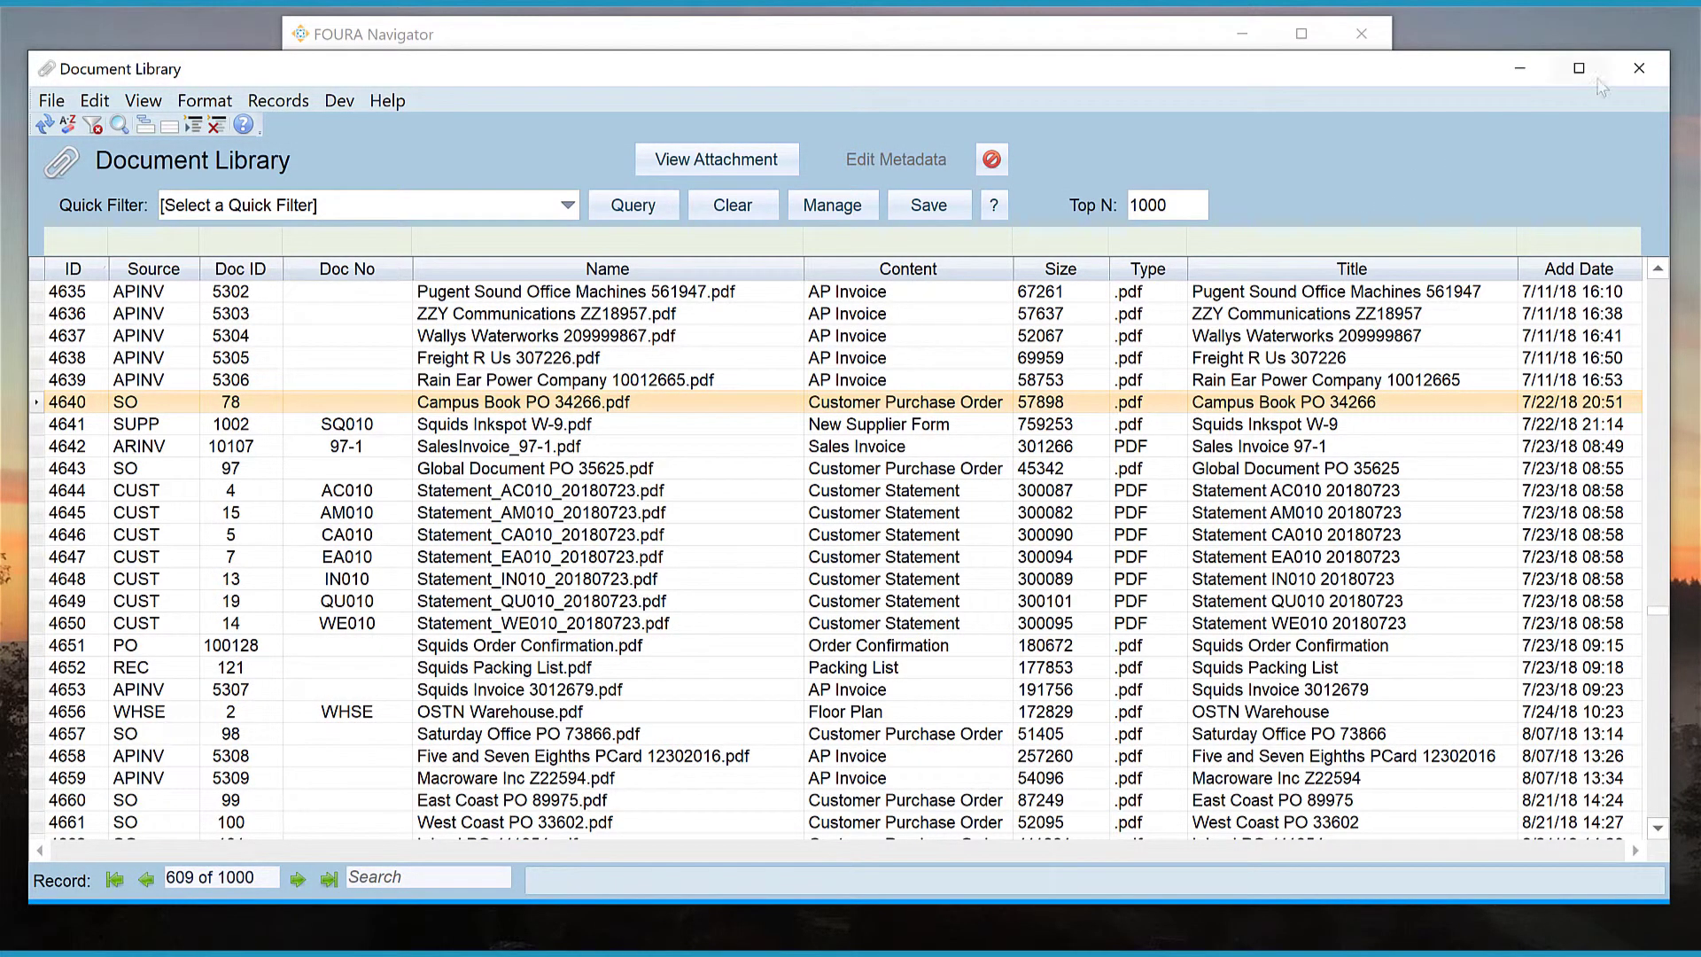
pyautogui.click(1638, 69)
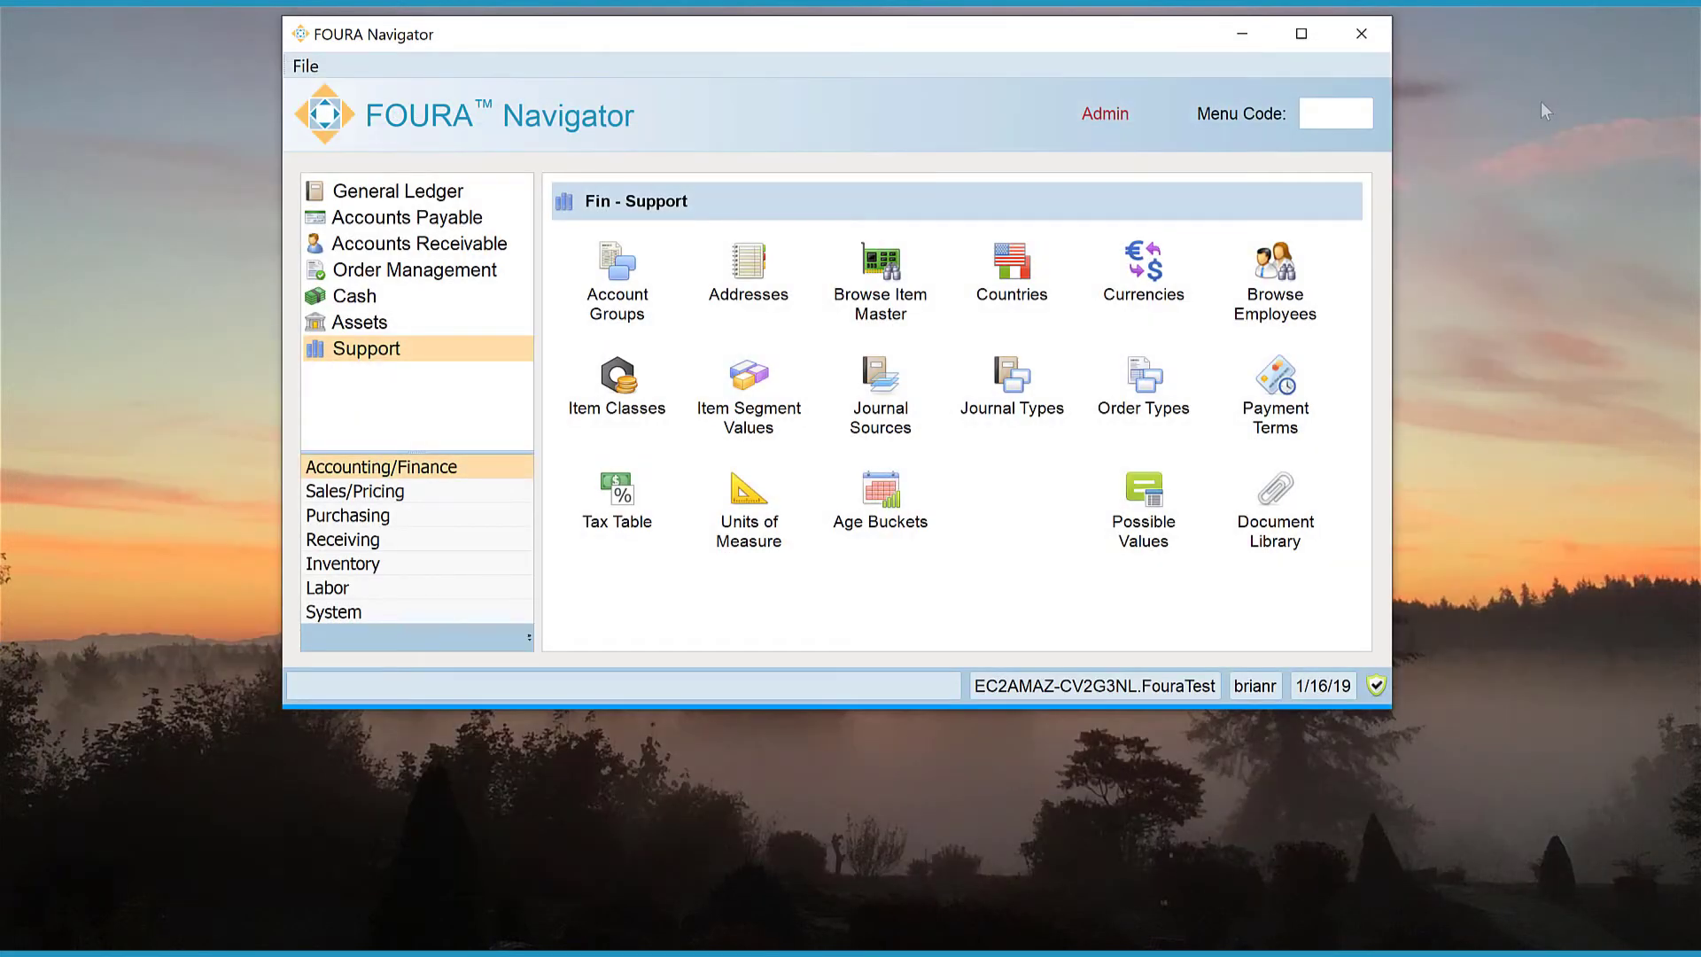